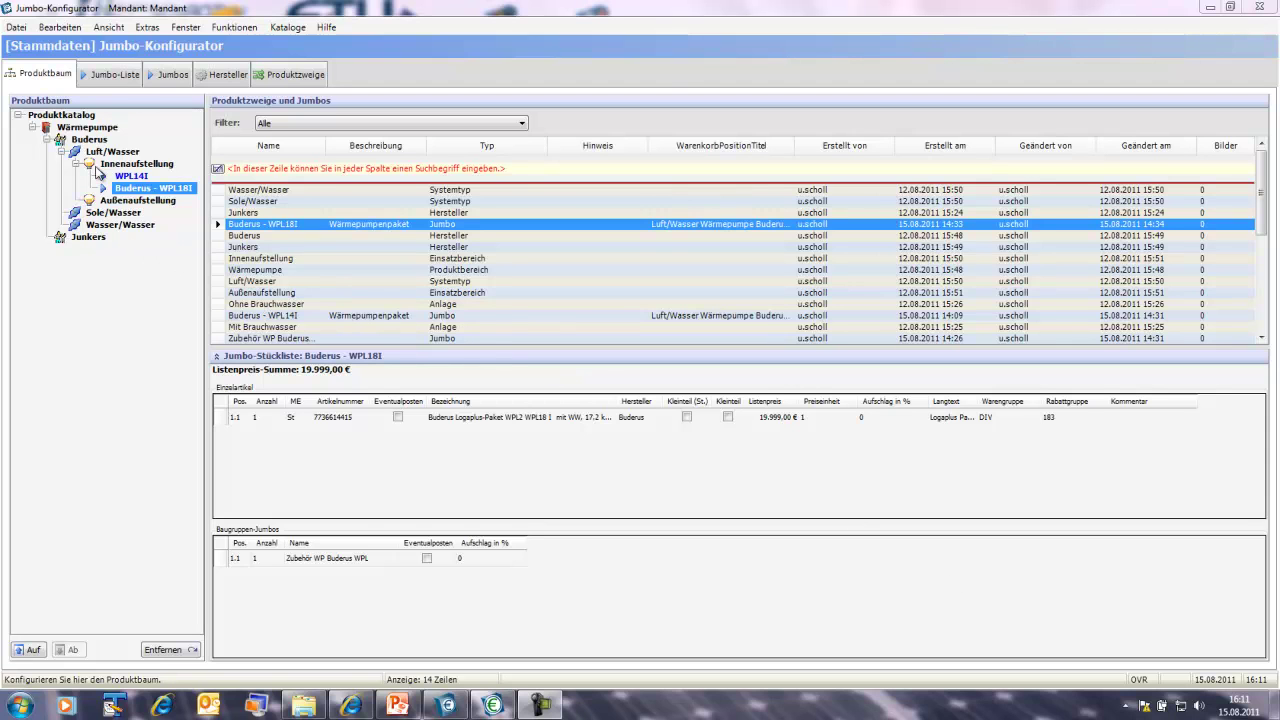
Export the Wärmepumpe product area from the product tree as an XML file named Wärmepumpe in C:\db.
left_click(80, 129)
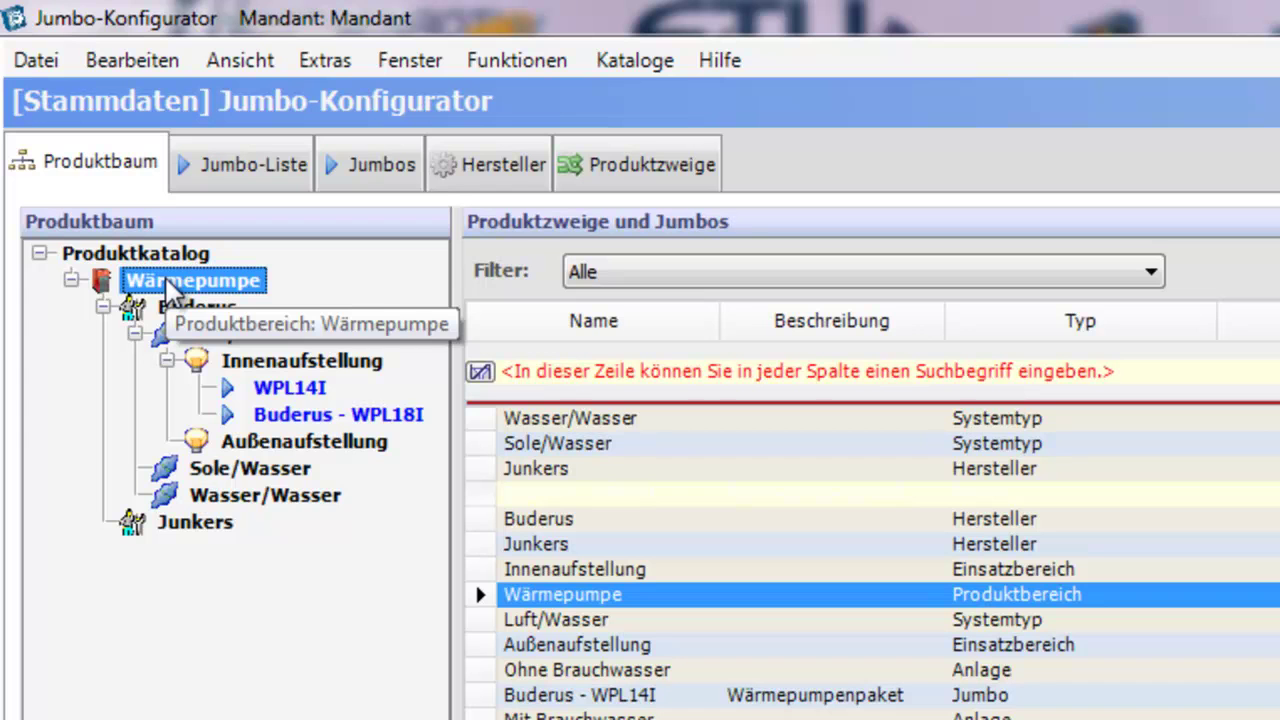
right_click(167, 283)
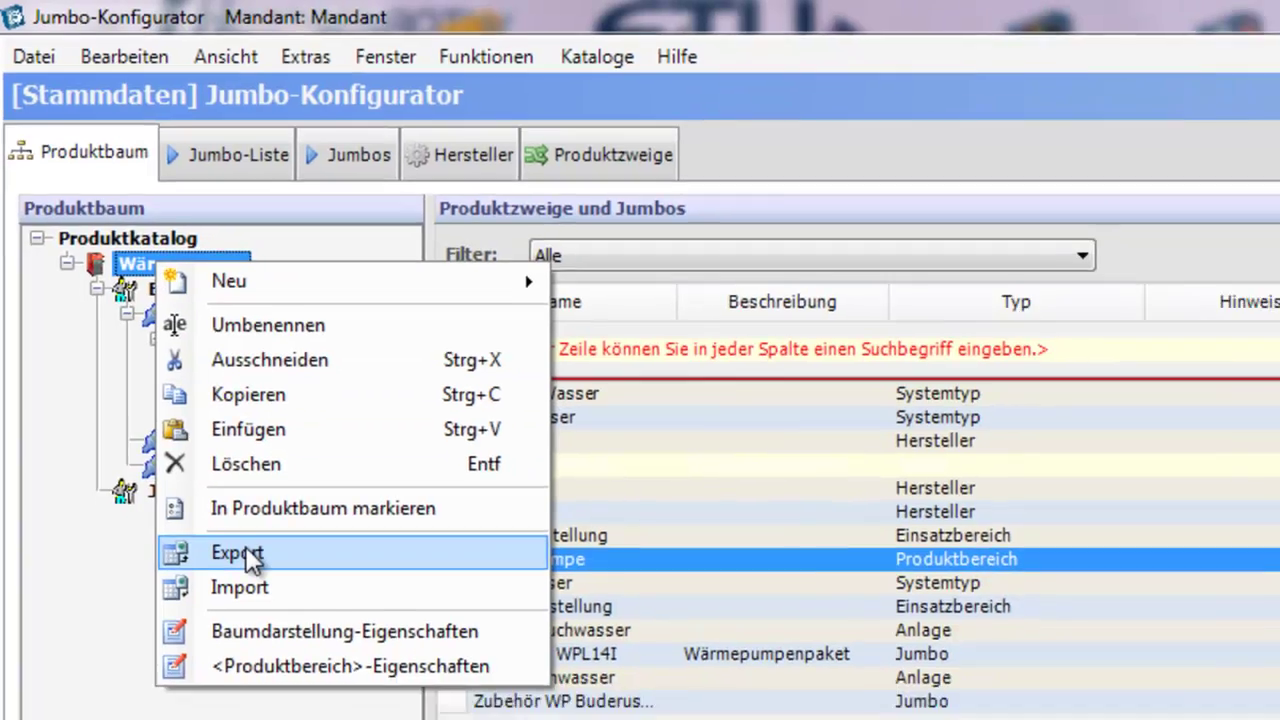
left_click(262, 588)
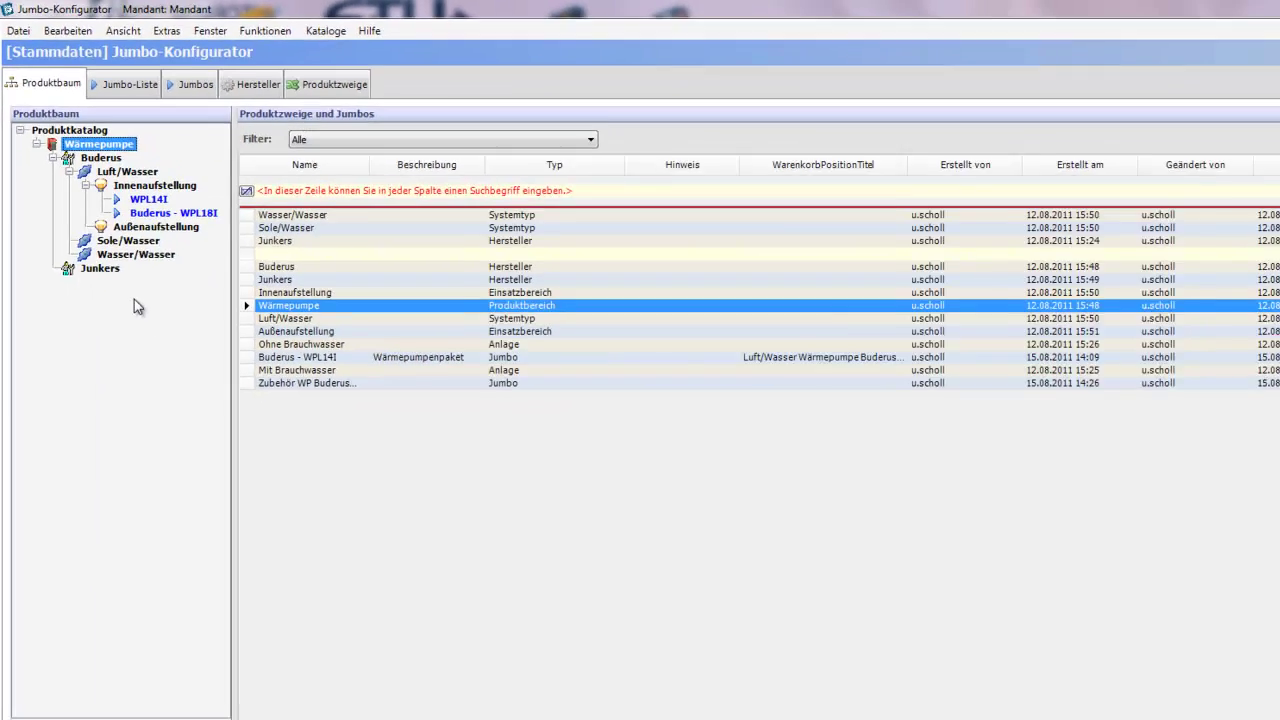
scroll(118, 270, "down", 1)
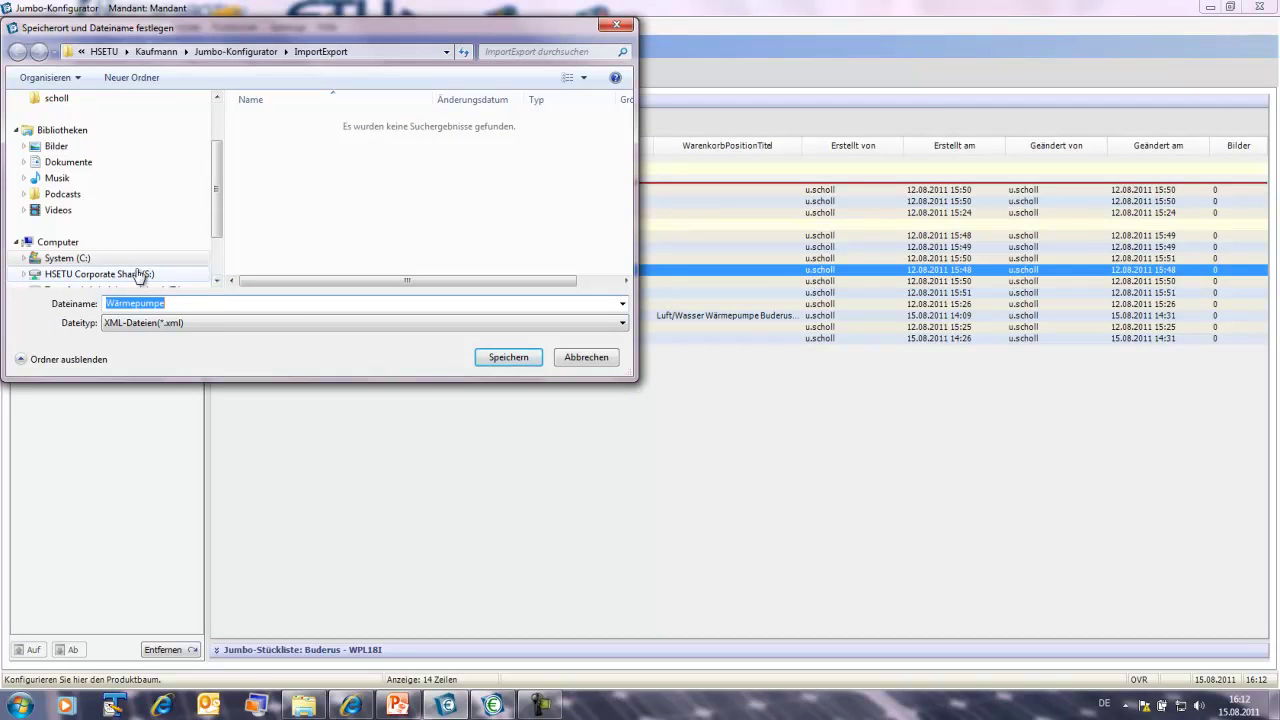
left_click(89, 259)
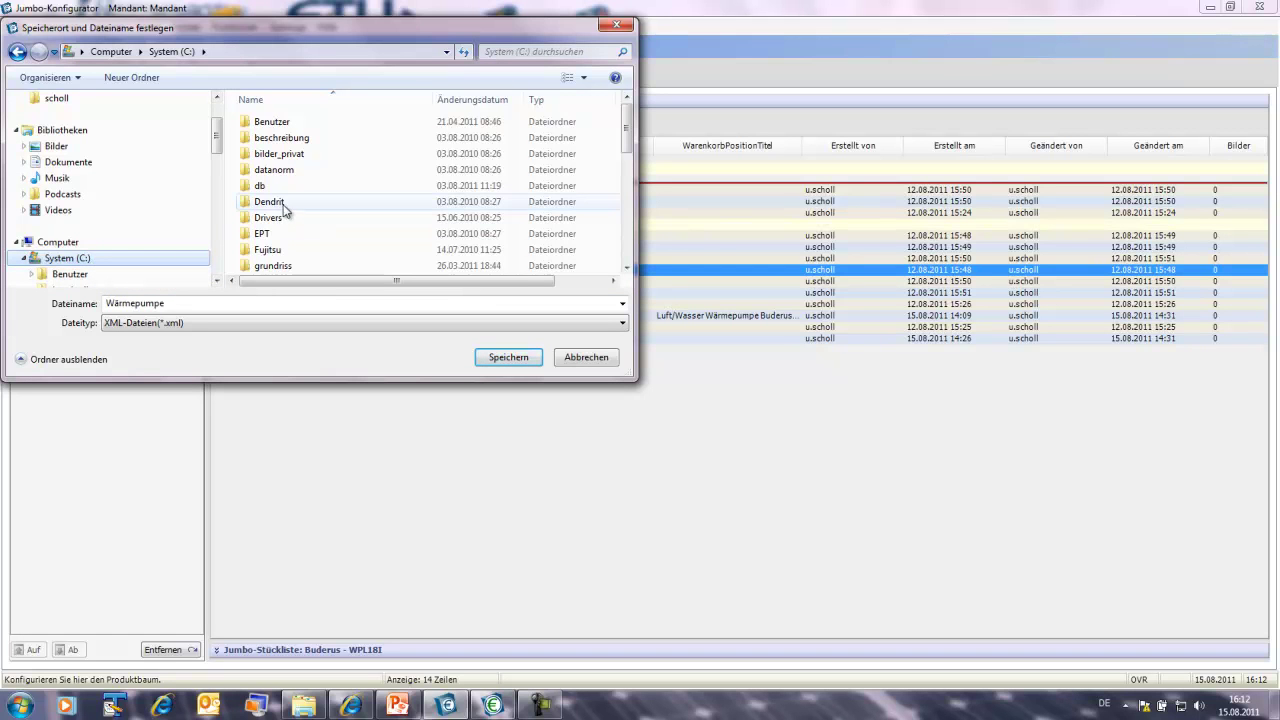
left_click(628, 268)
left_click(628, 268)
left_click(628, 268)
left_click(628, 268)
left_click(630, 271)
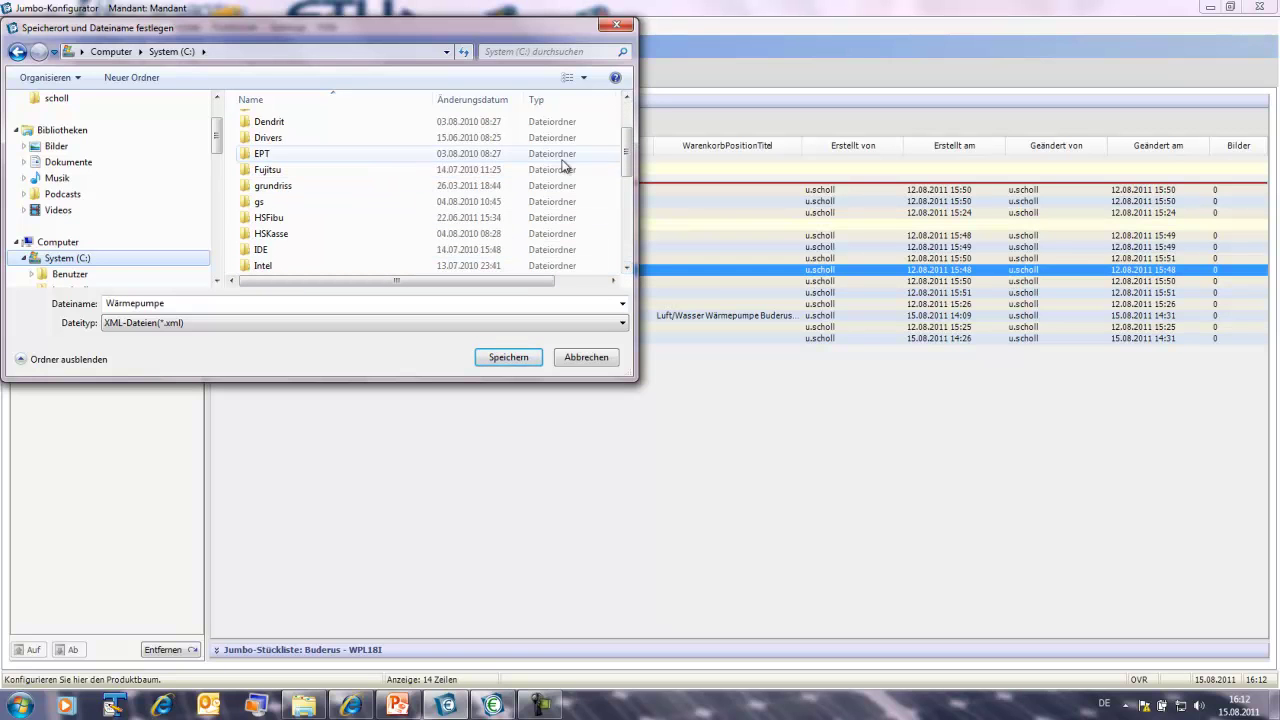
scroll(400, 170, "up", 2)
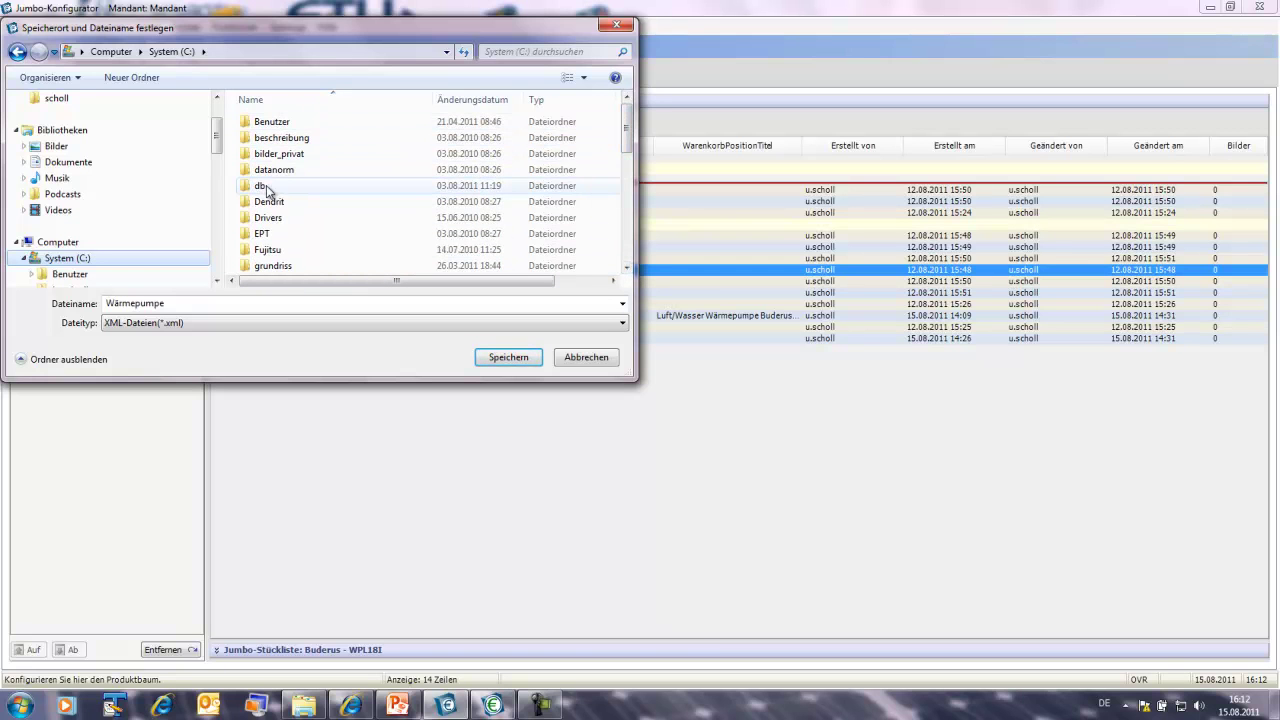
double_click(266, 187)
left_click(283, 306)
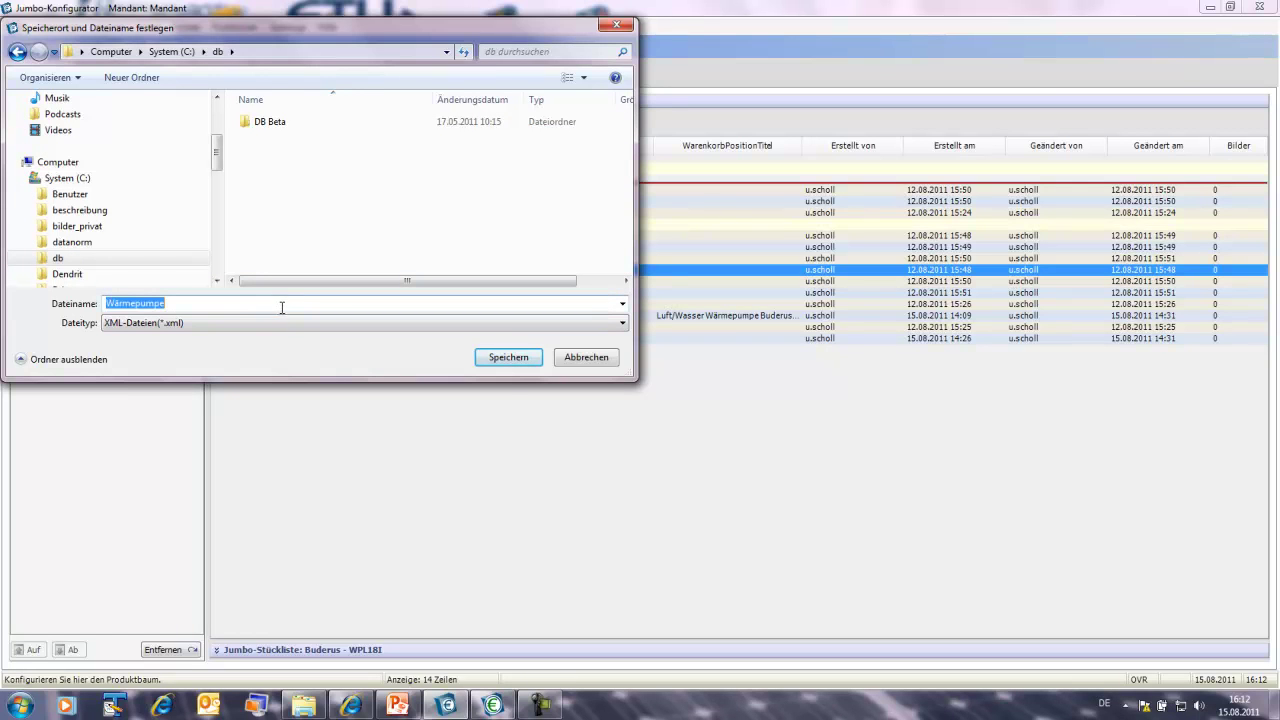
left_click(516, 358)
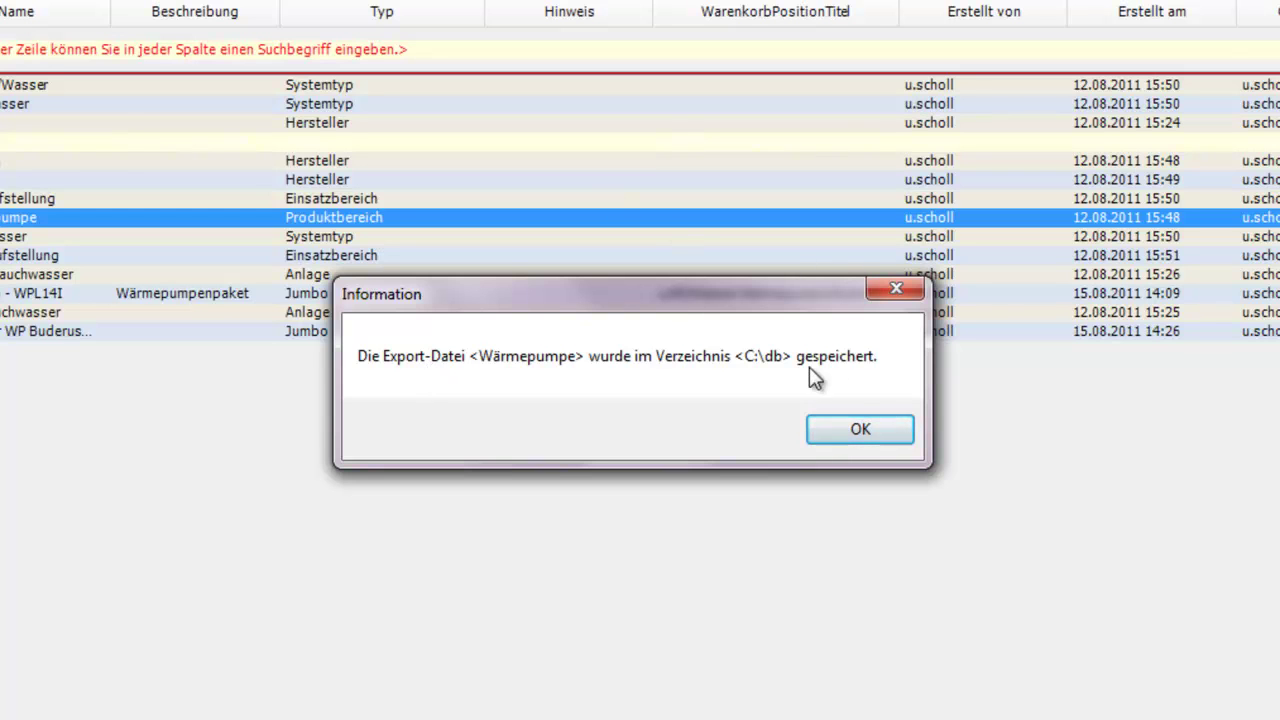
left_click(843, 430)
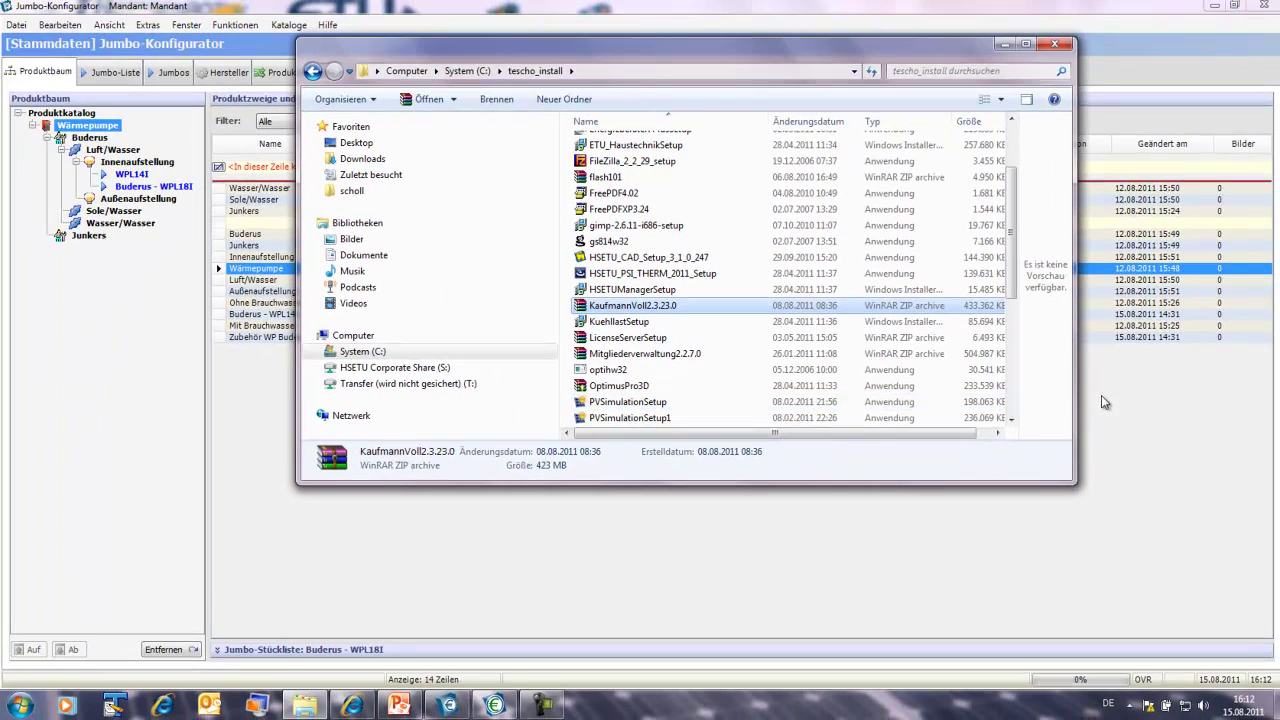
Minimize the file browser and the current configurator, switch to AVA/Kaufmann and open the Jumbokonfigurator from its master data.
left_click(1005, 44)
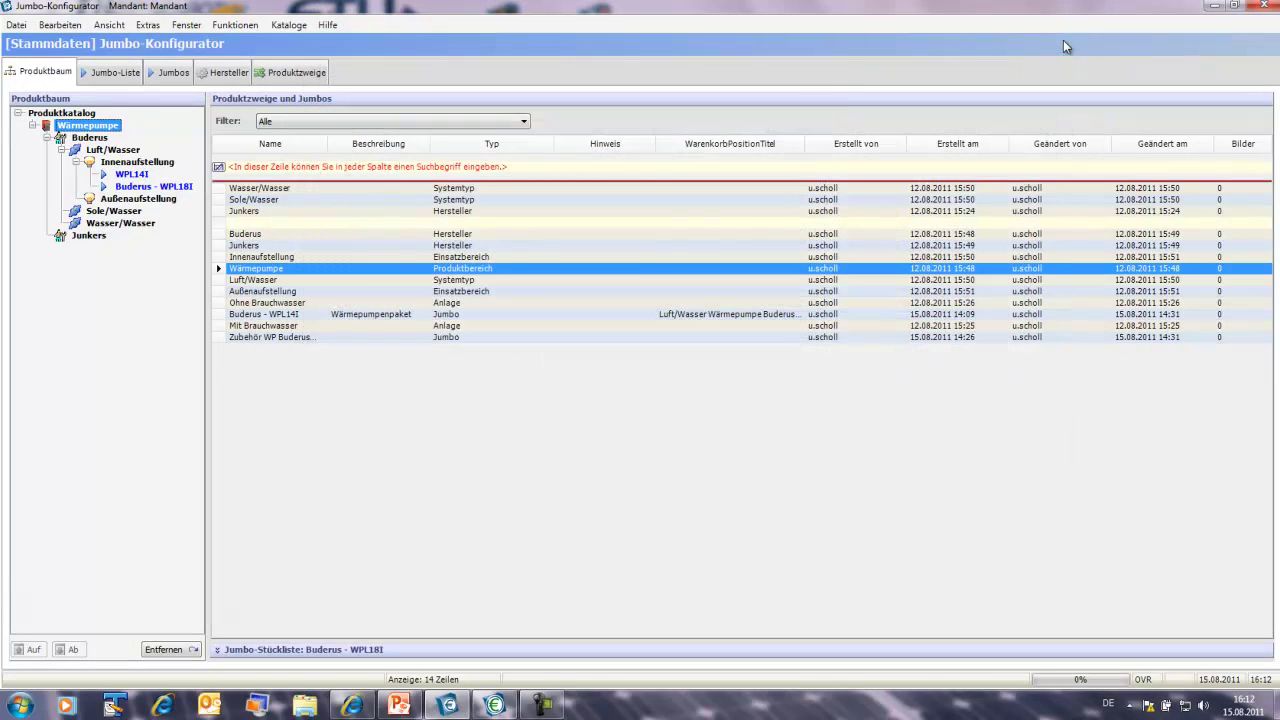
left_click(1212, 7)
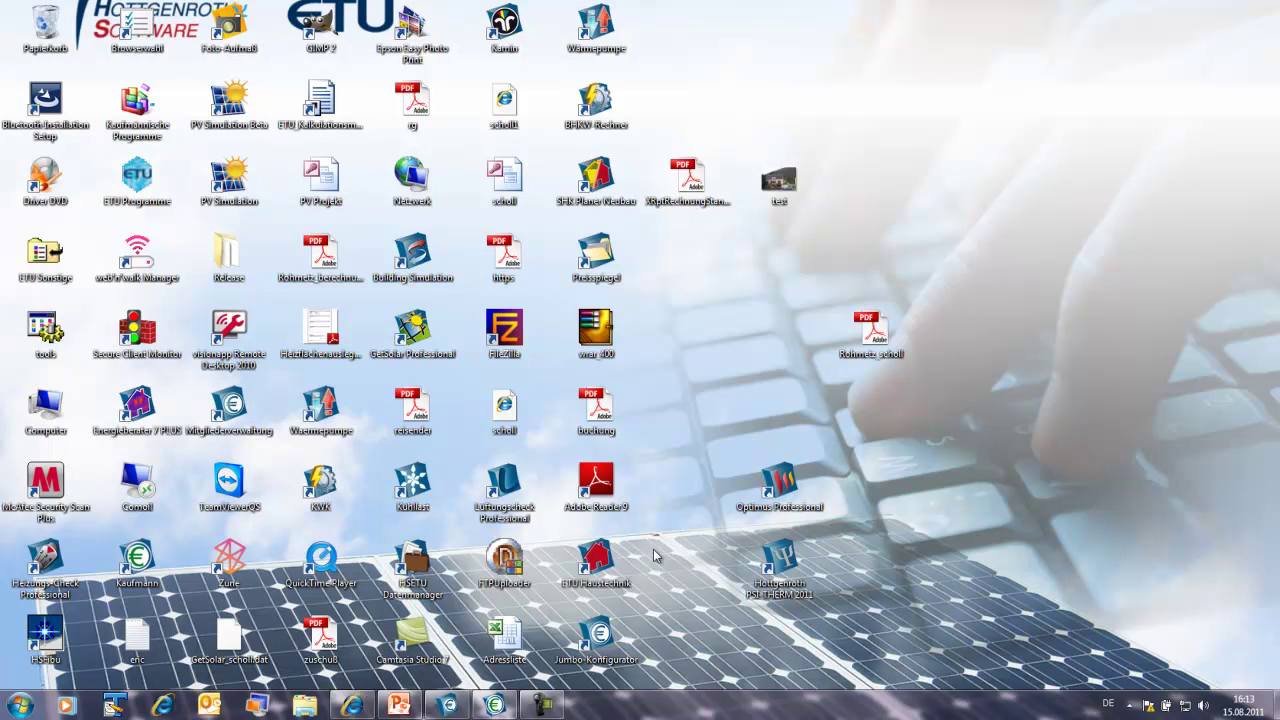
mouse_move(507, 708)
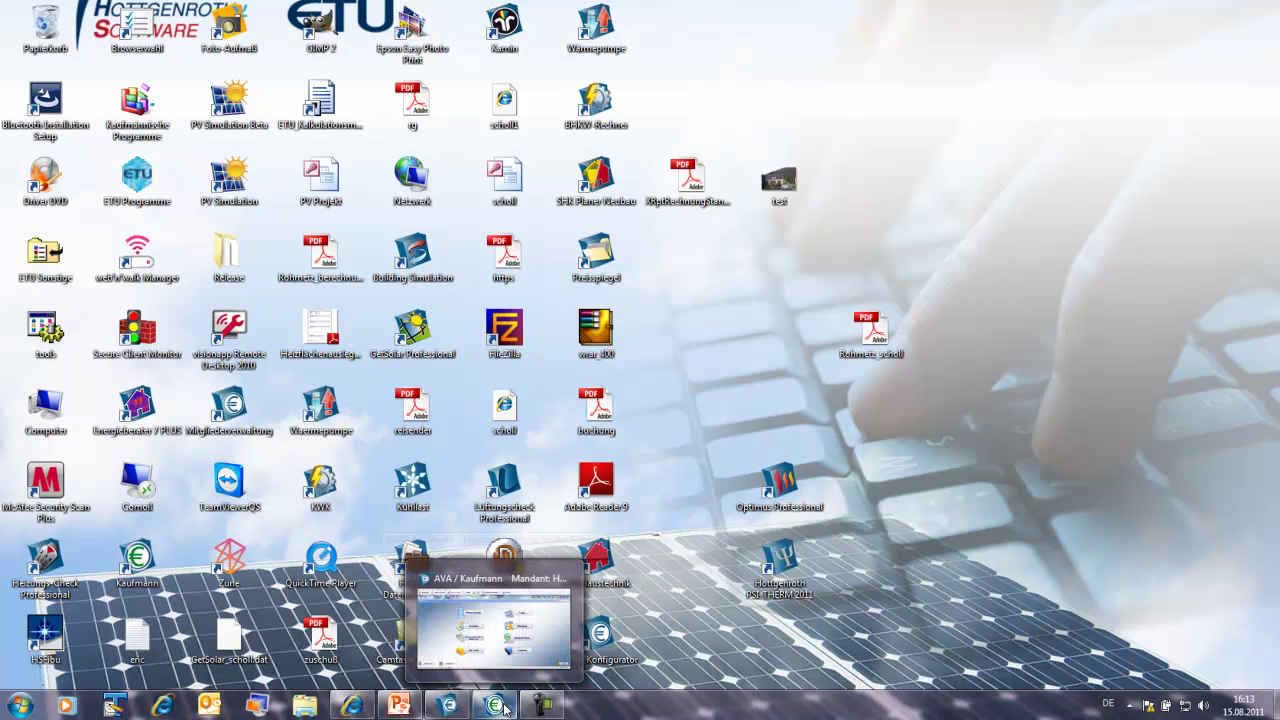
left_click(507, 708)
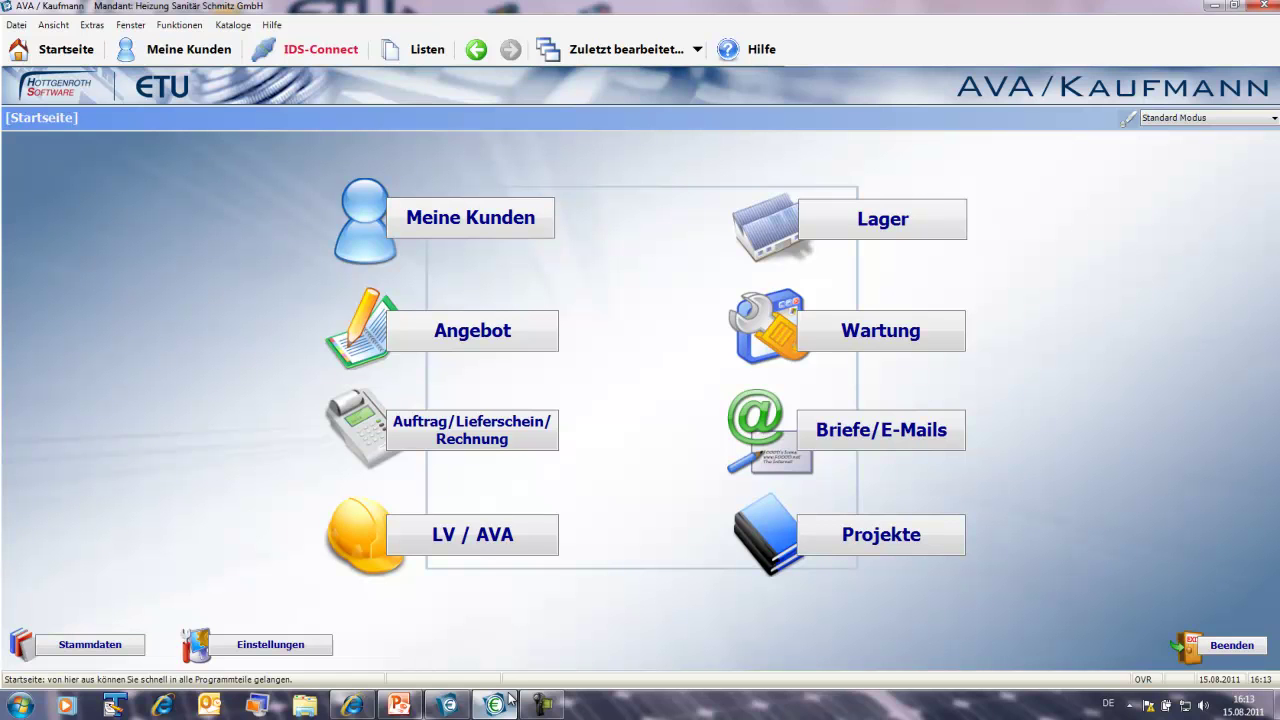
left_click(68, 650)
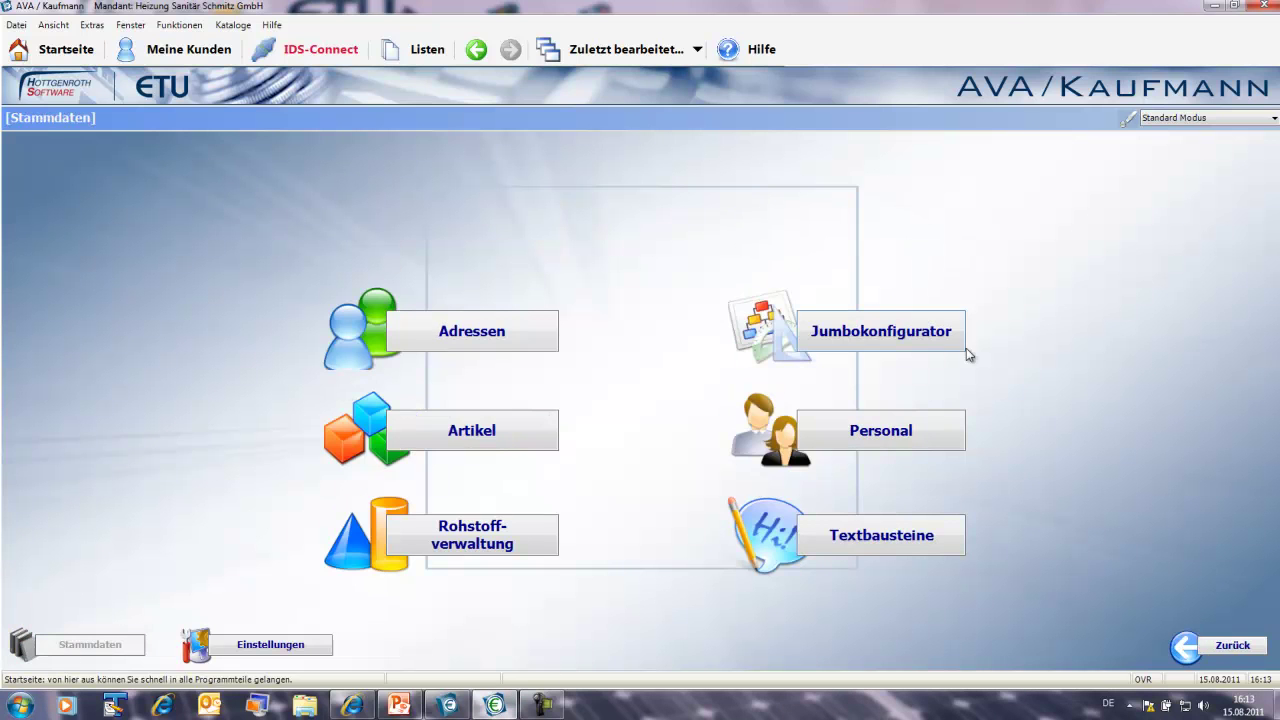
left_click(904, 339)
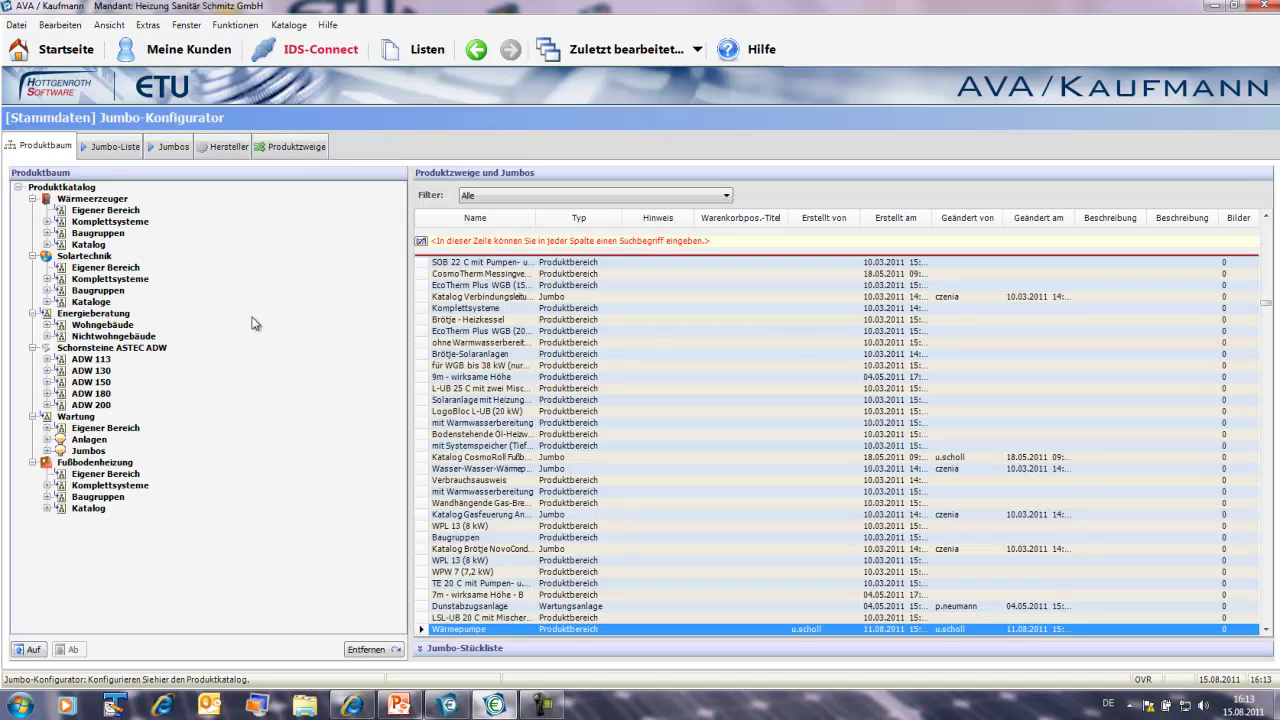
Open the import for the Produktkatalog root and change the import directory to C:\db, adopting it as the new default import/export path.
left_click(62, 188)
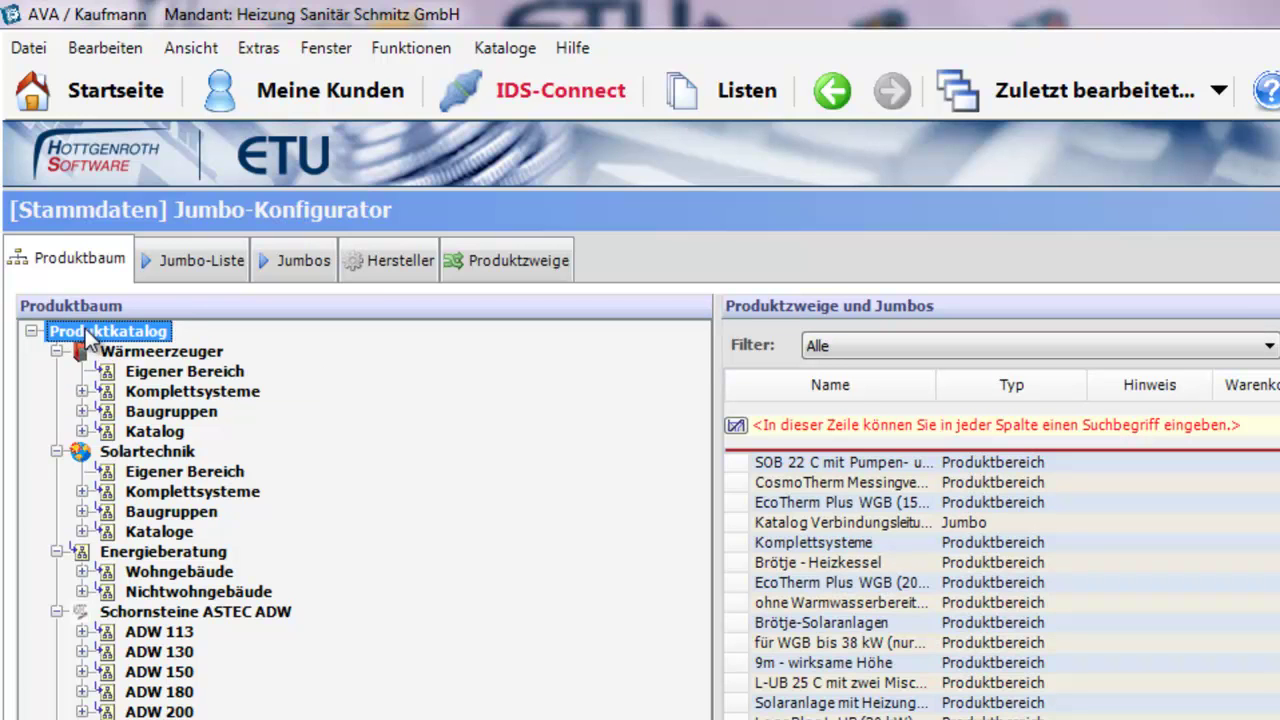
right_click(90, 340)
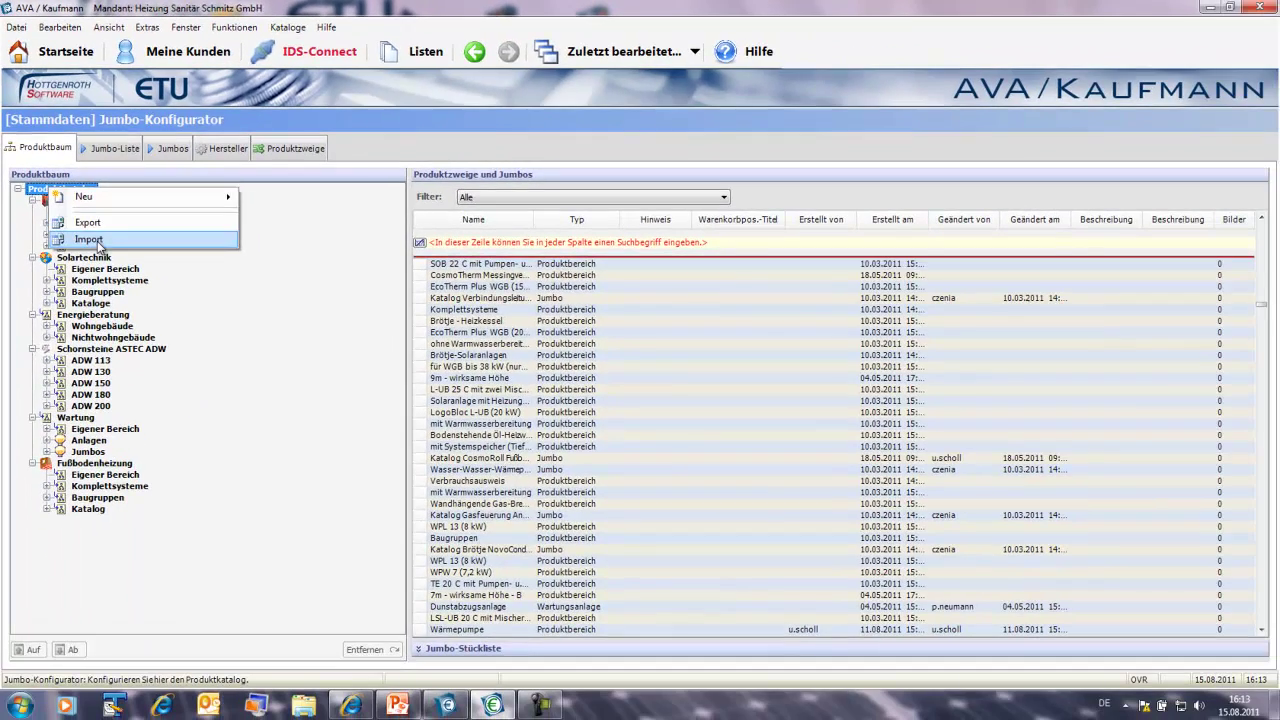
left_click(97, 243)
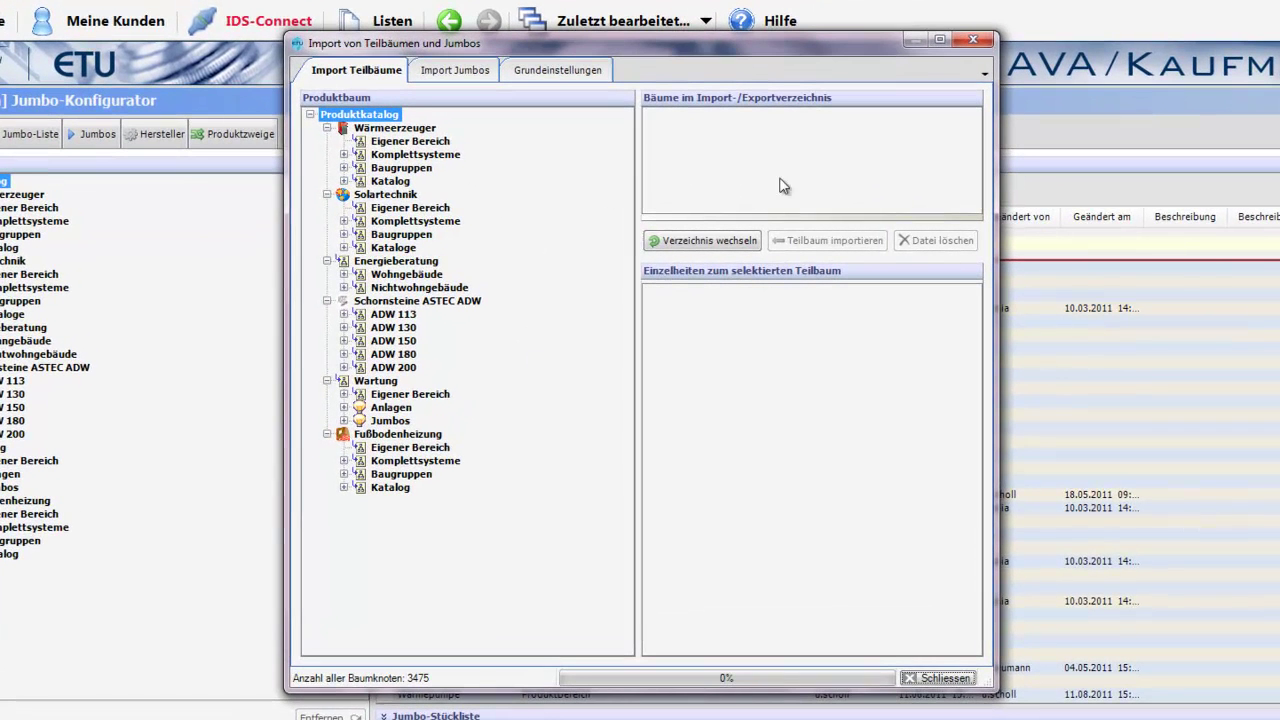
left_click(726, 243)
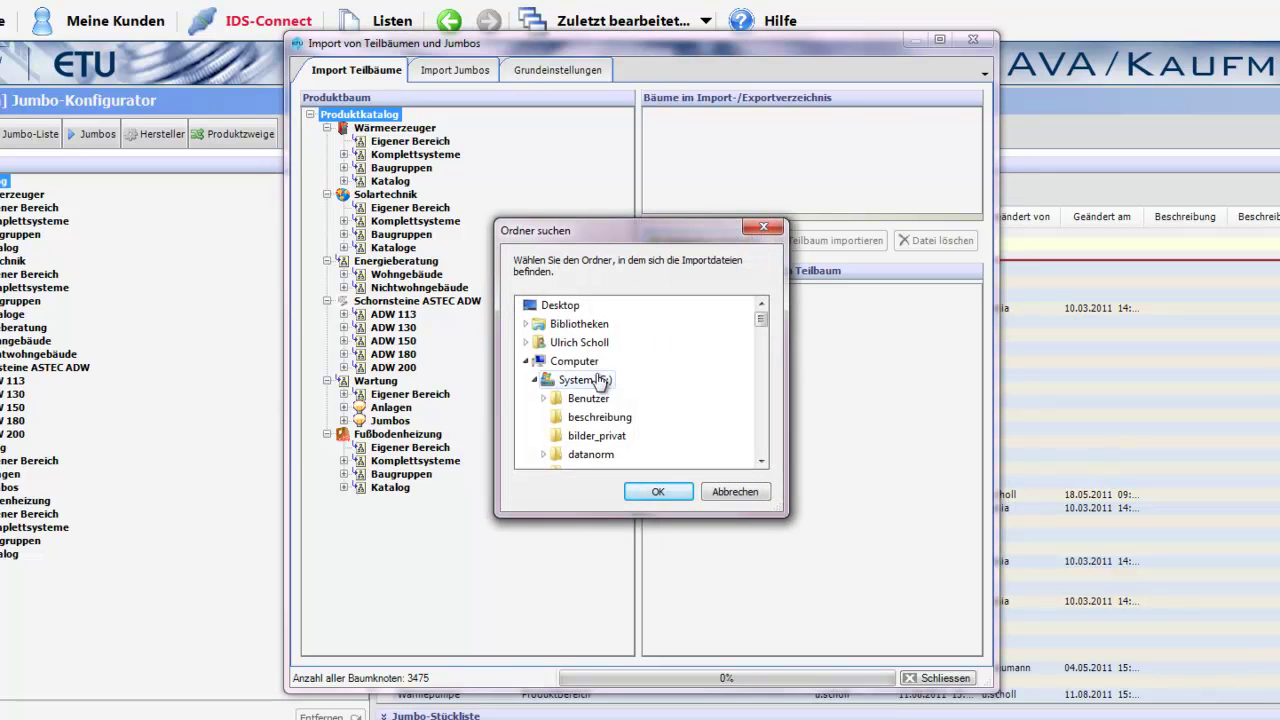
left_click(585, 382)
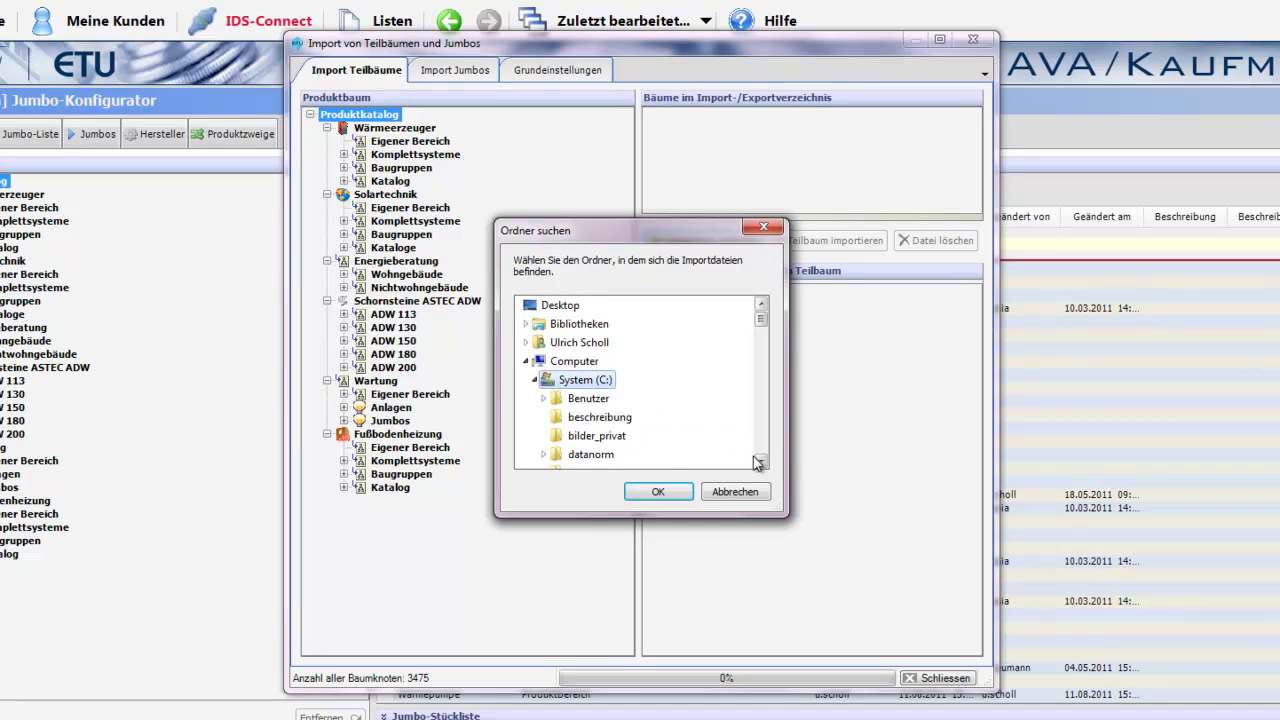
left_click(761, 461)
left_click(761, 461)
left_click(761, 461)
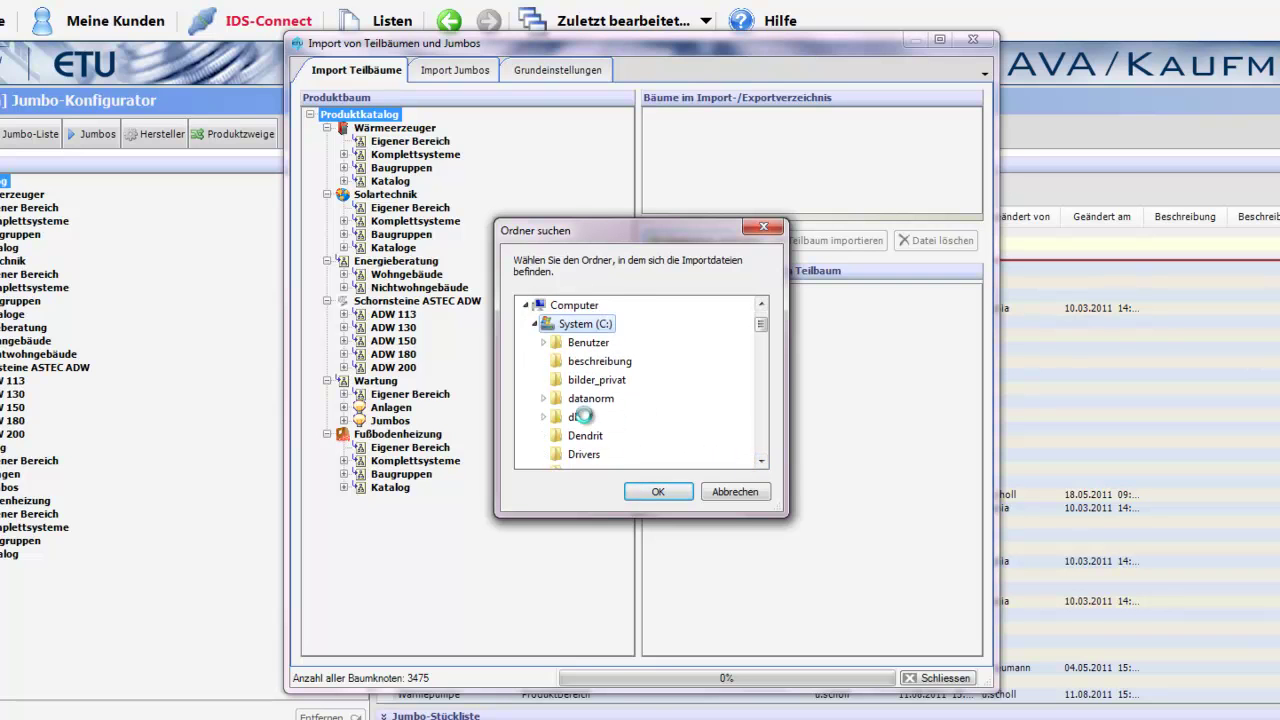
left_click(574, 417)
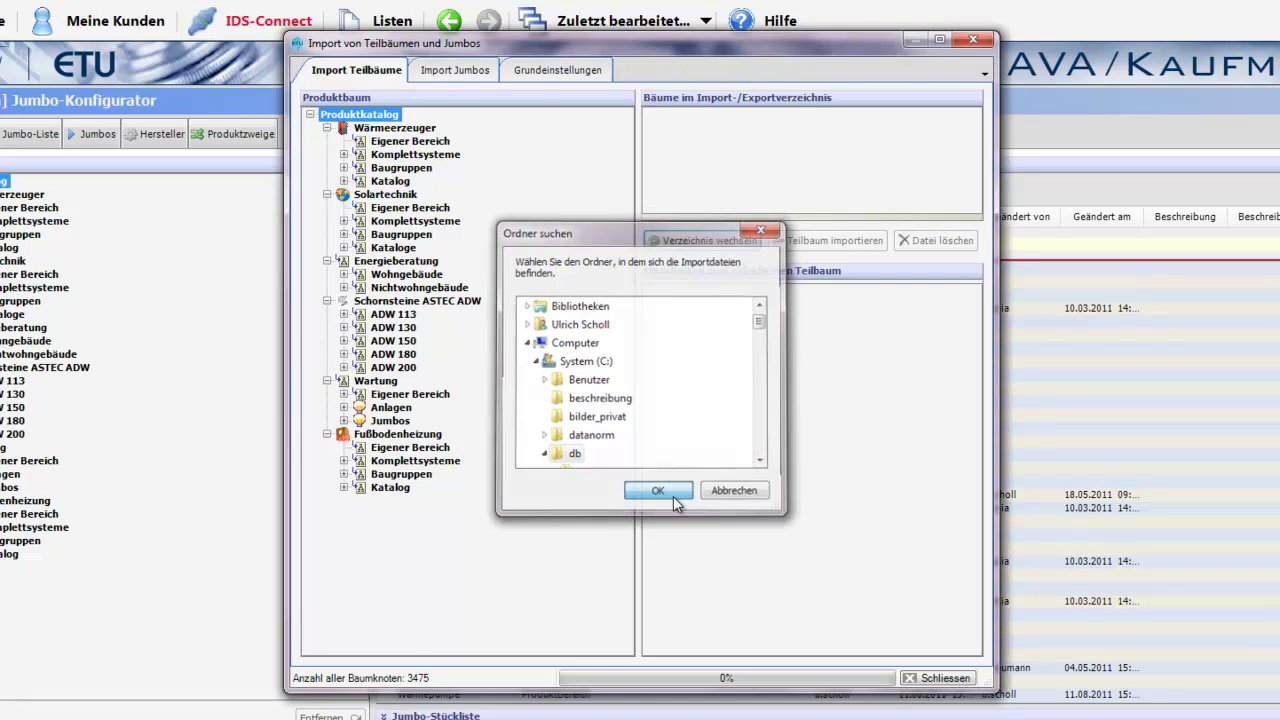
left_click(673, 497)
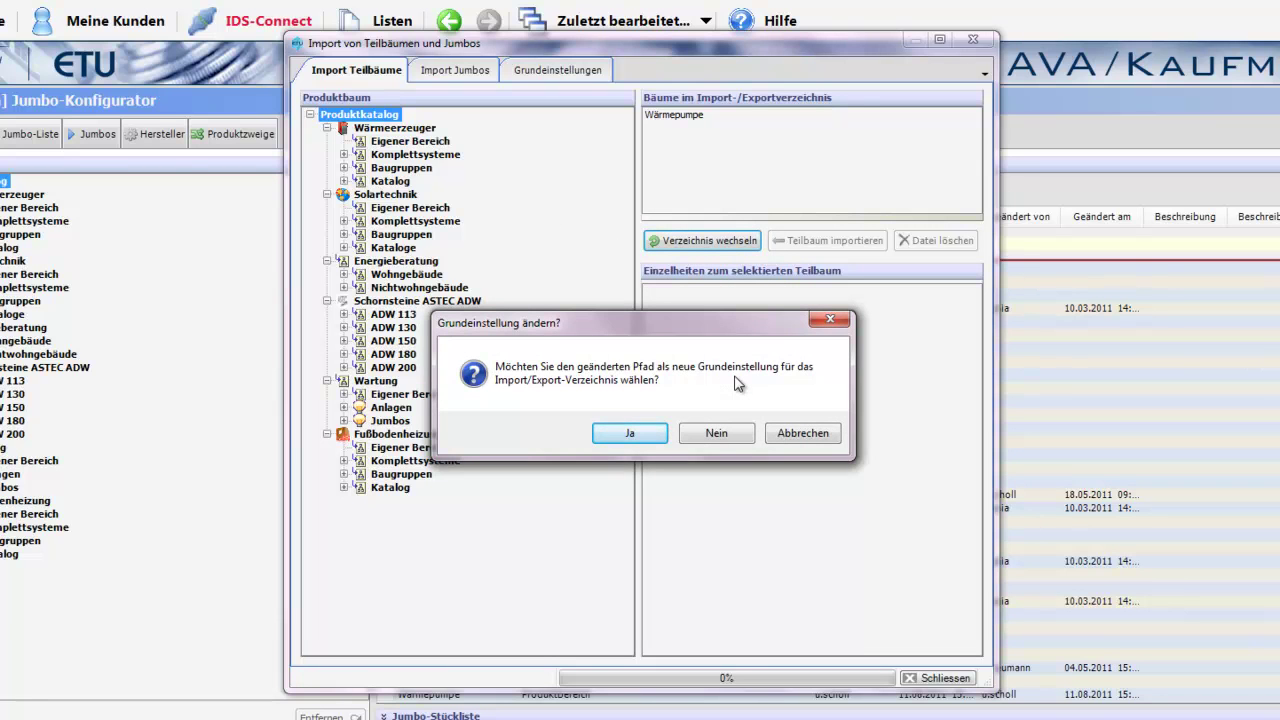
left_click(630, 434)
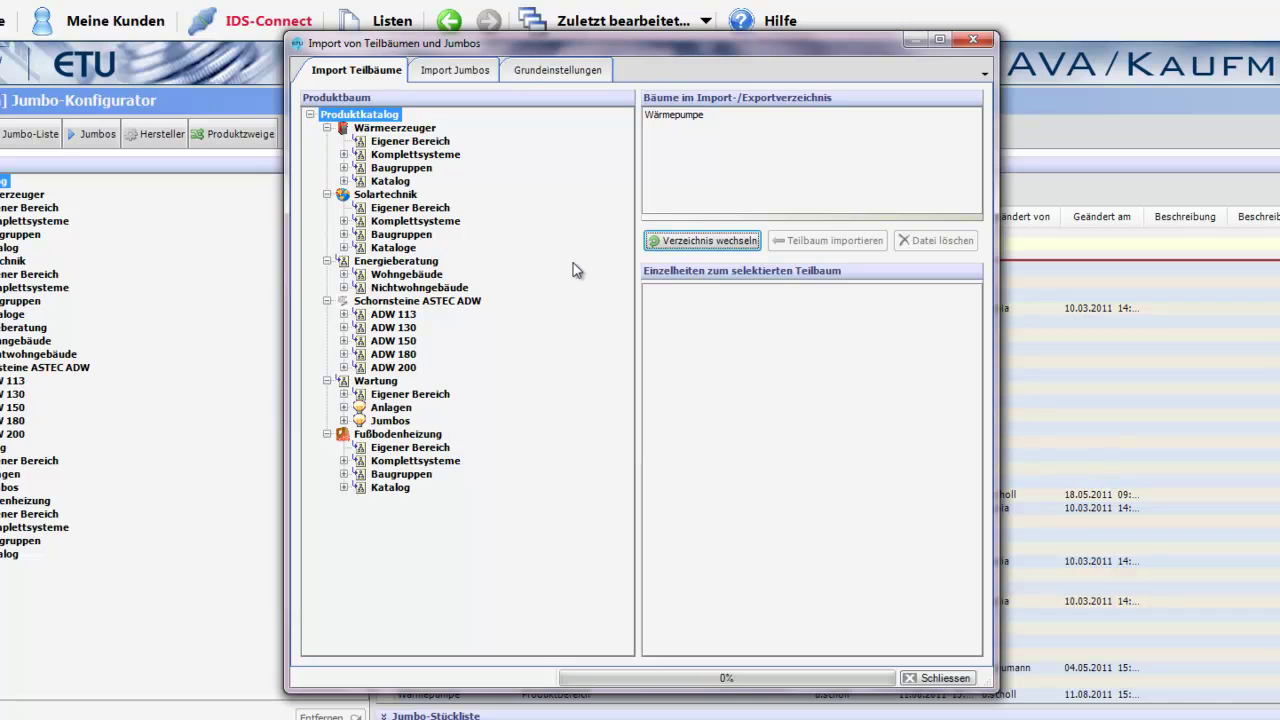
Import the Wärmepumpe subtree into Produktkatalog, allowing existing Jumbos and single articles to be overwritten, and close the import window.
left_click(675, 118)
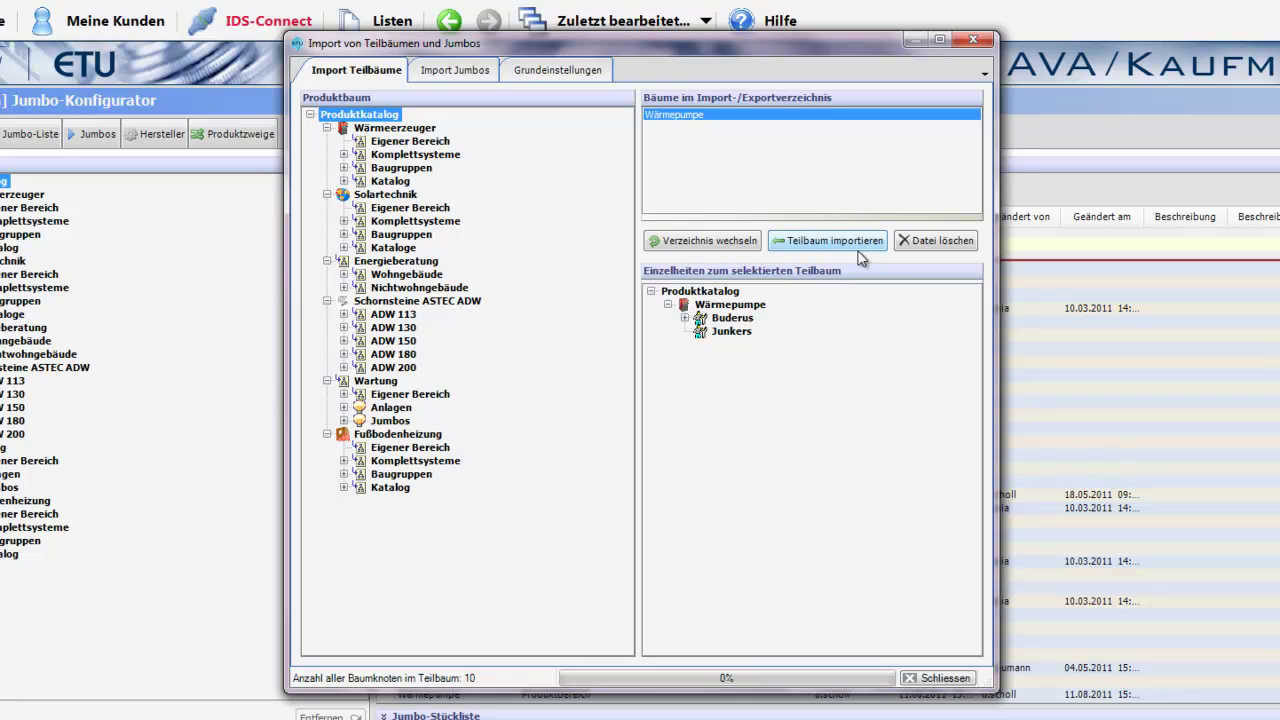
left_click(704, 293)
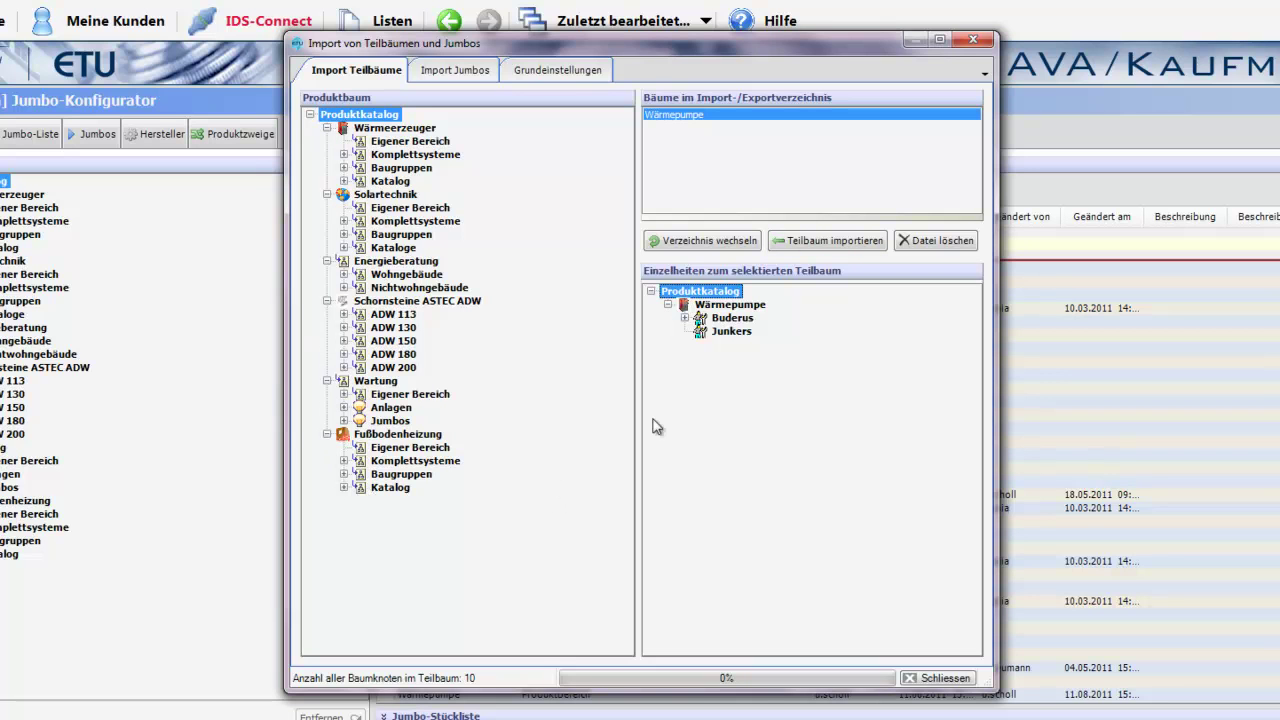
left_click(836, 242)
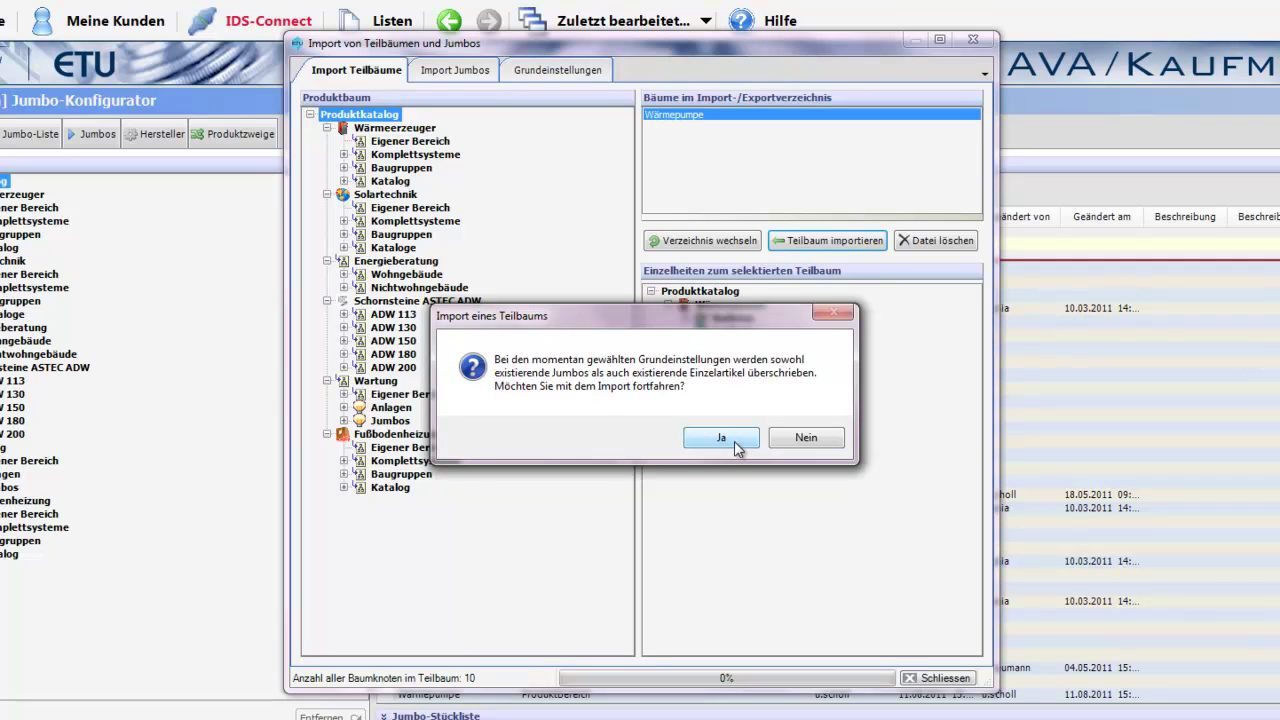
left_click(721, 438)
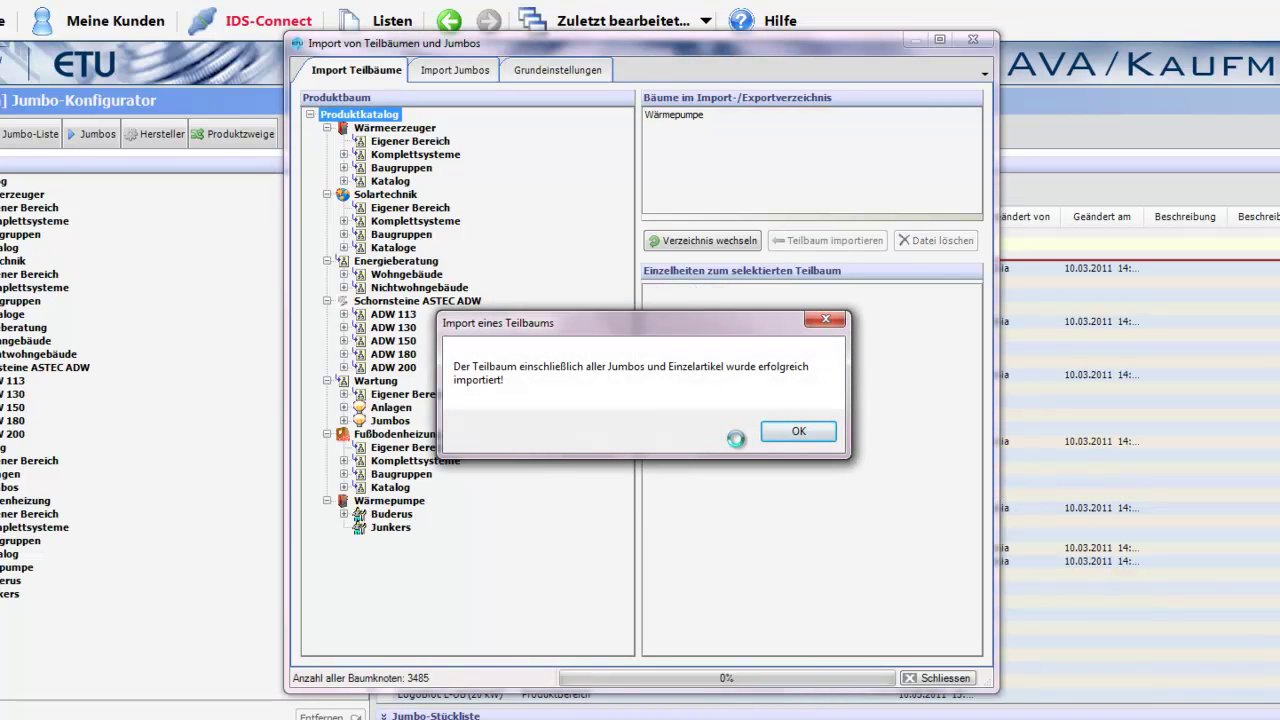
left_click(799, 432)
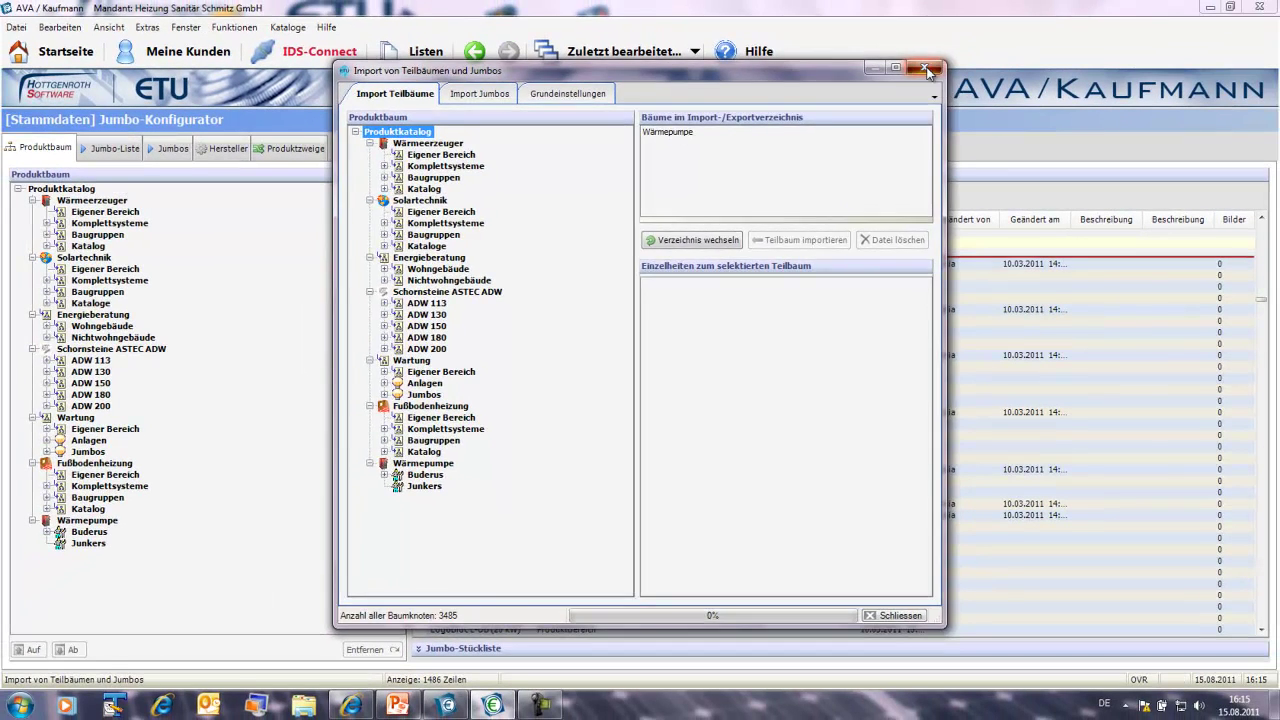
left_click(970, 44)
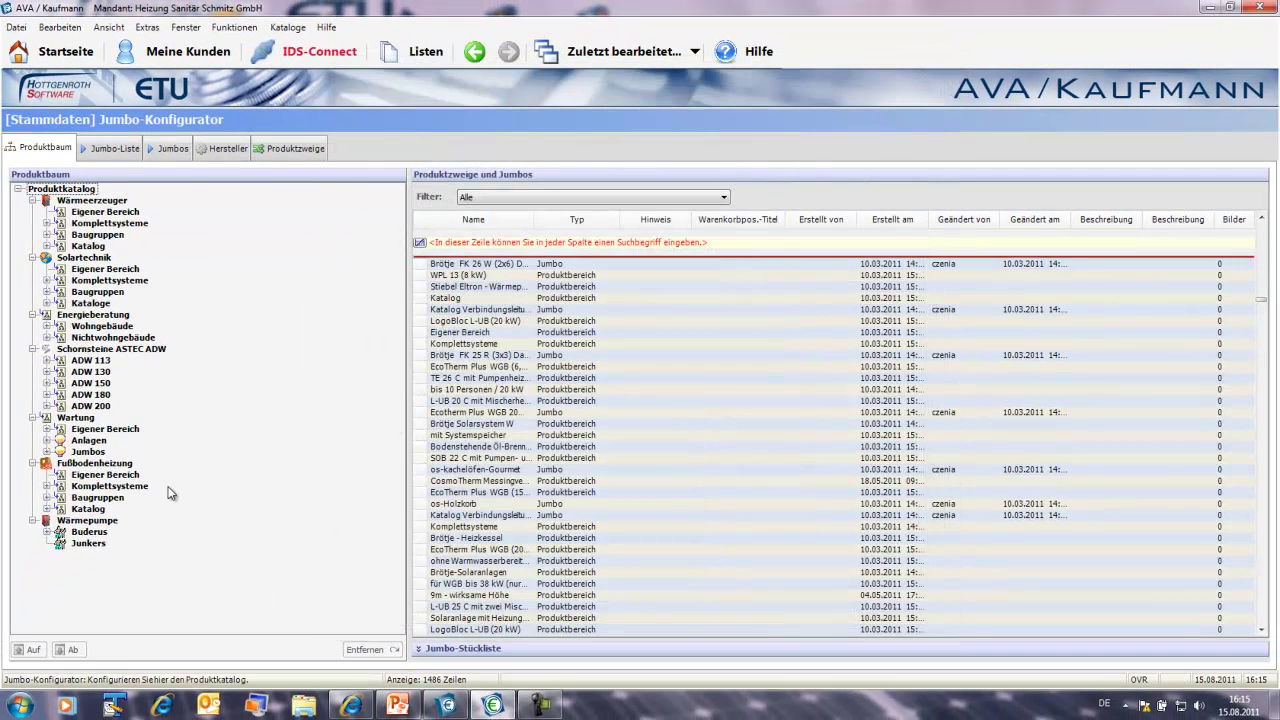
Check the imported Wärmepumpe branch by expanding Buderus, Luft/Wasser and Innenaufstellung, and return to the start page.
left_click(47, 532)
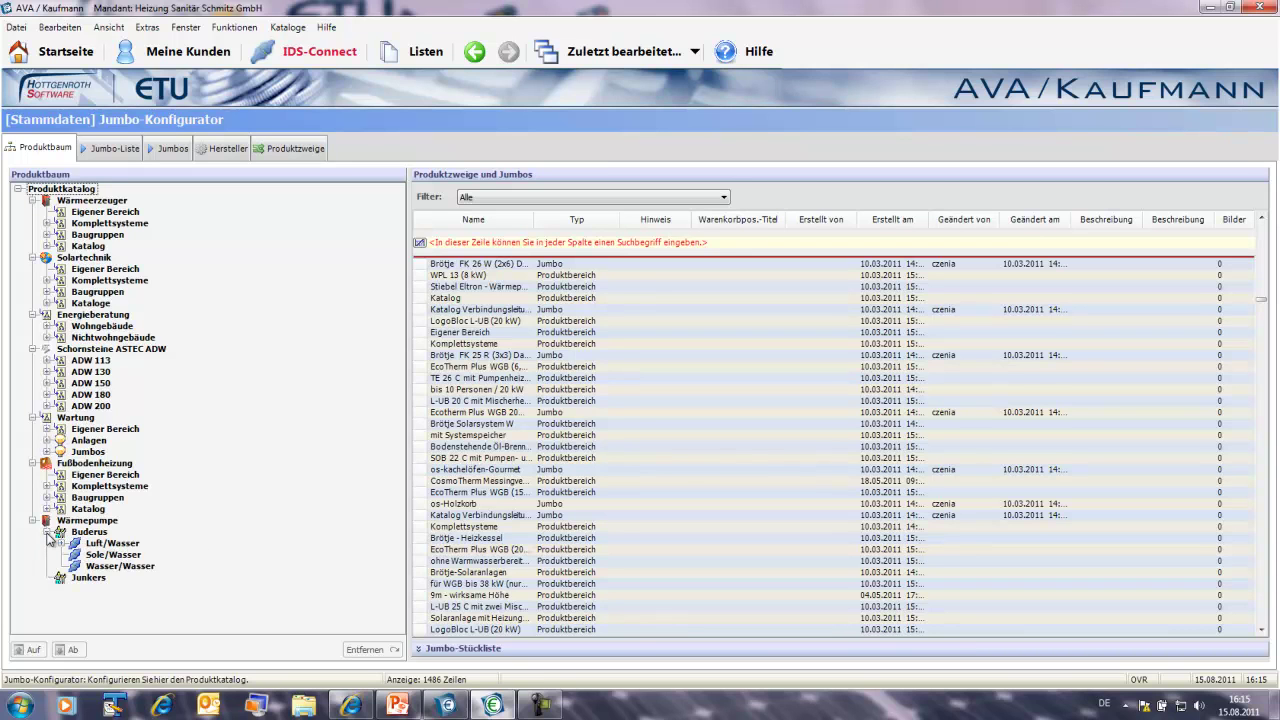
left_click(62, 545)
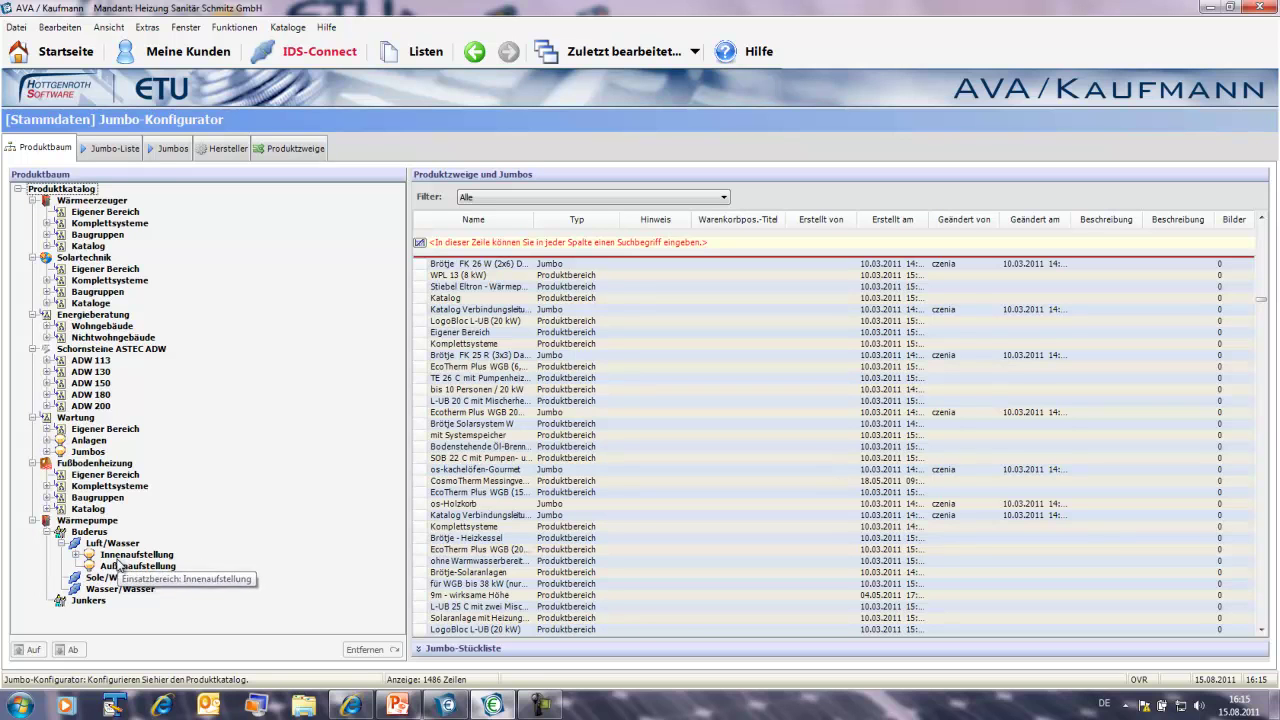
left_click(76, 556)
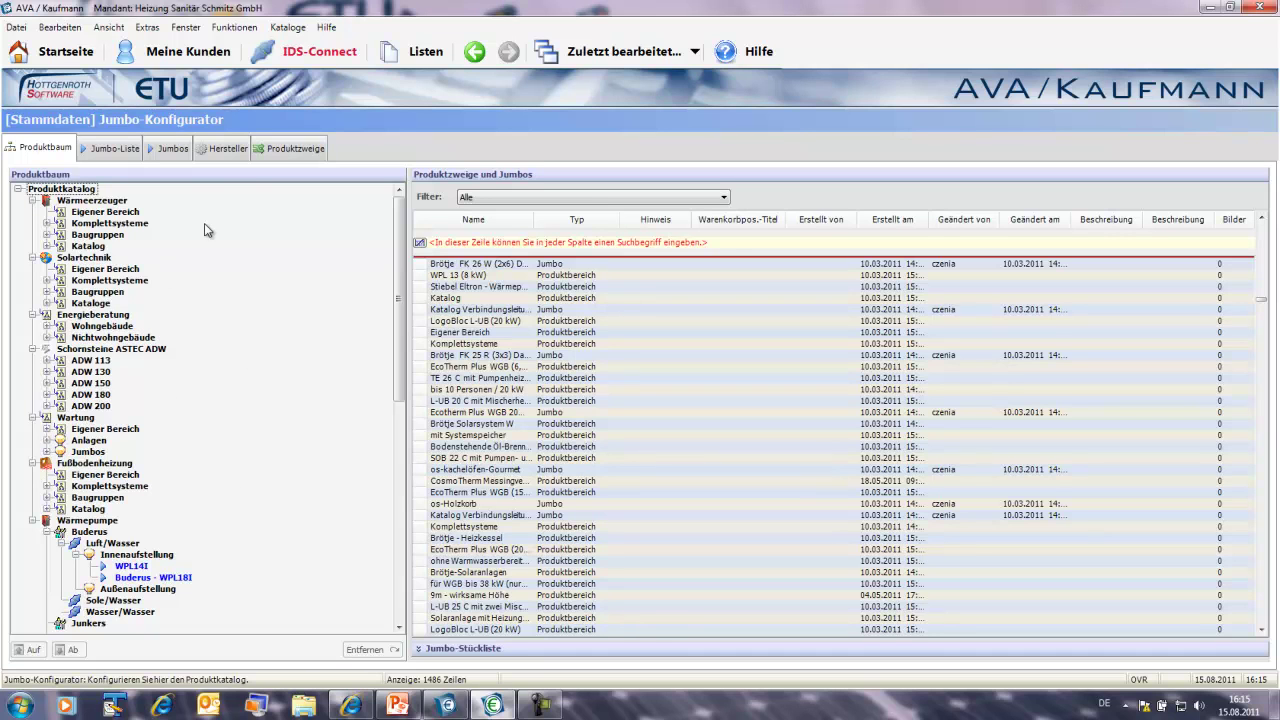
left_click(90, 58)
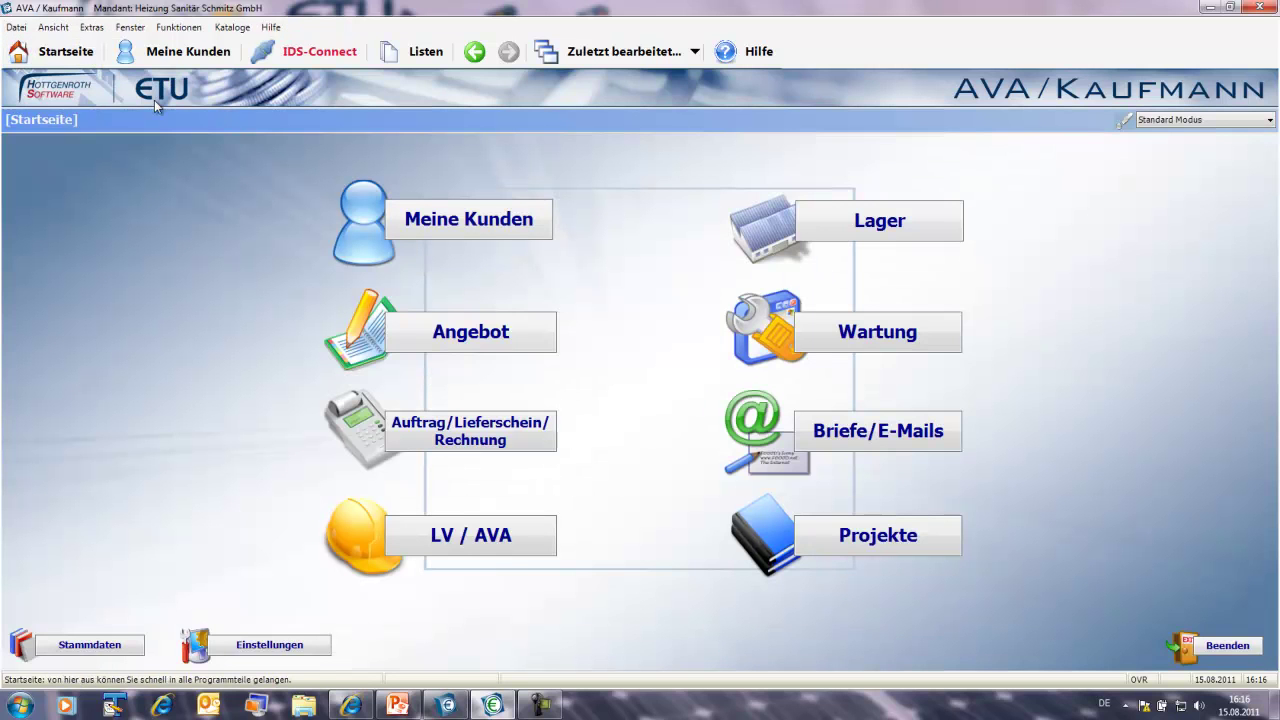
Create a new Angebot and name it jumboimport.
left_click(493, 341)
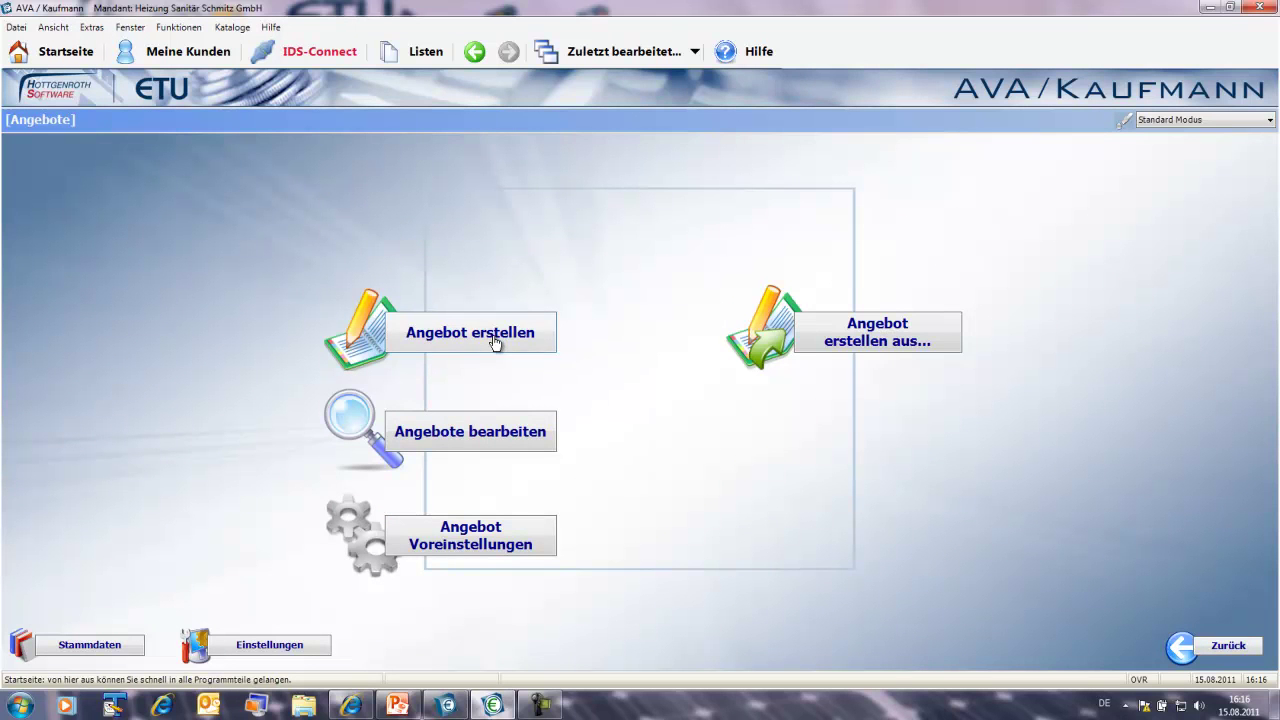
left_click(495, 340)
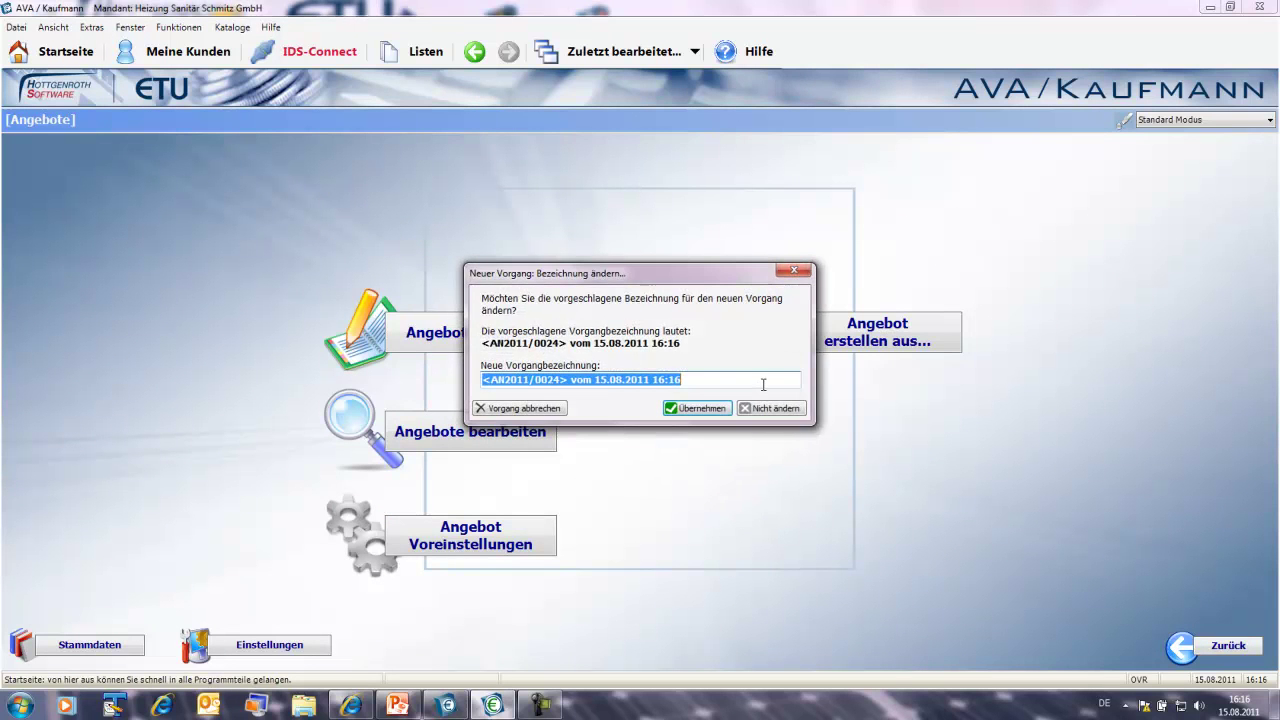
type("jumbo")
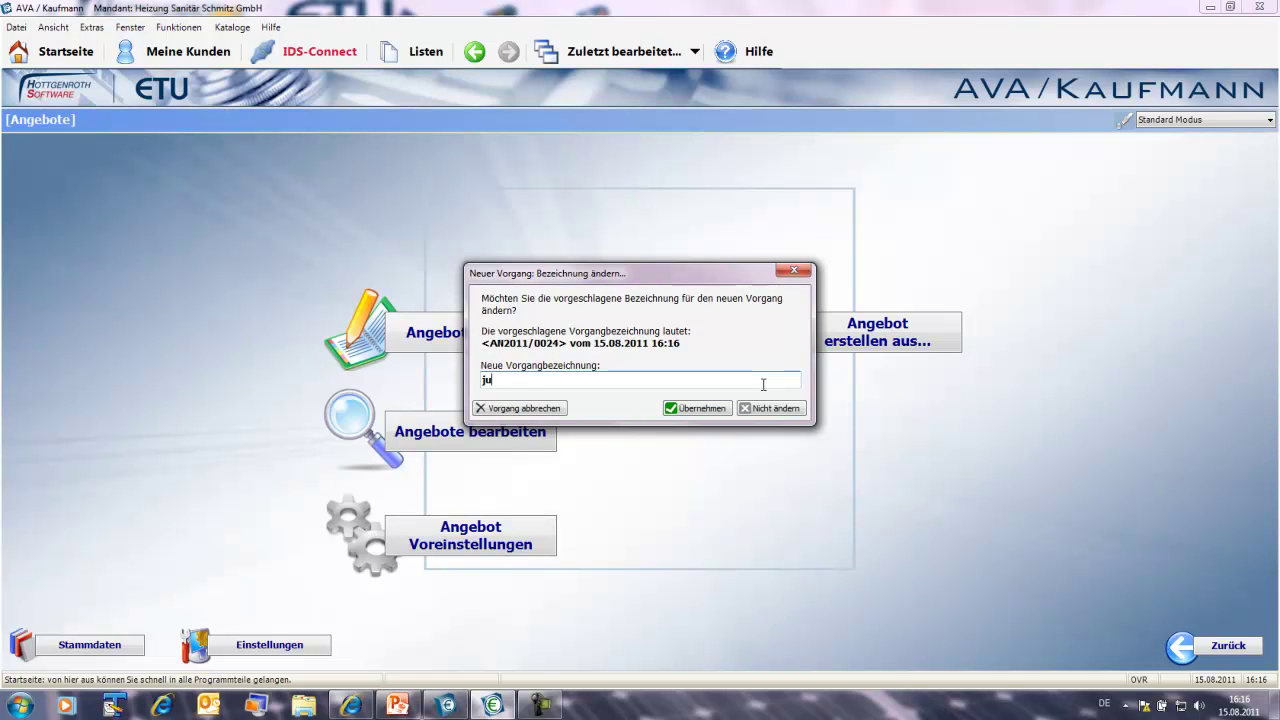
type("import")
left_click(698, 409)
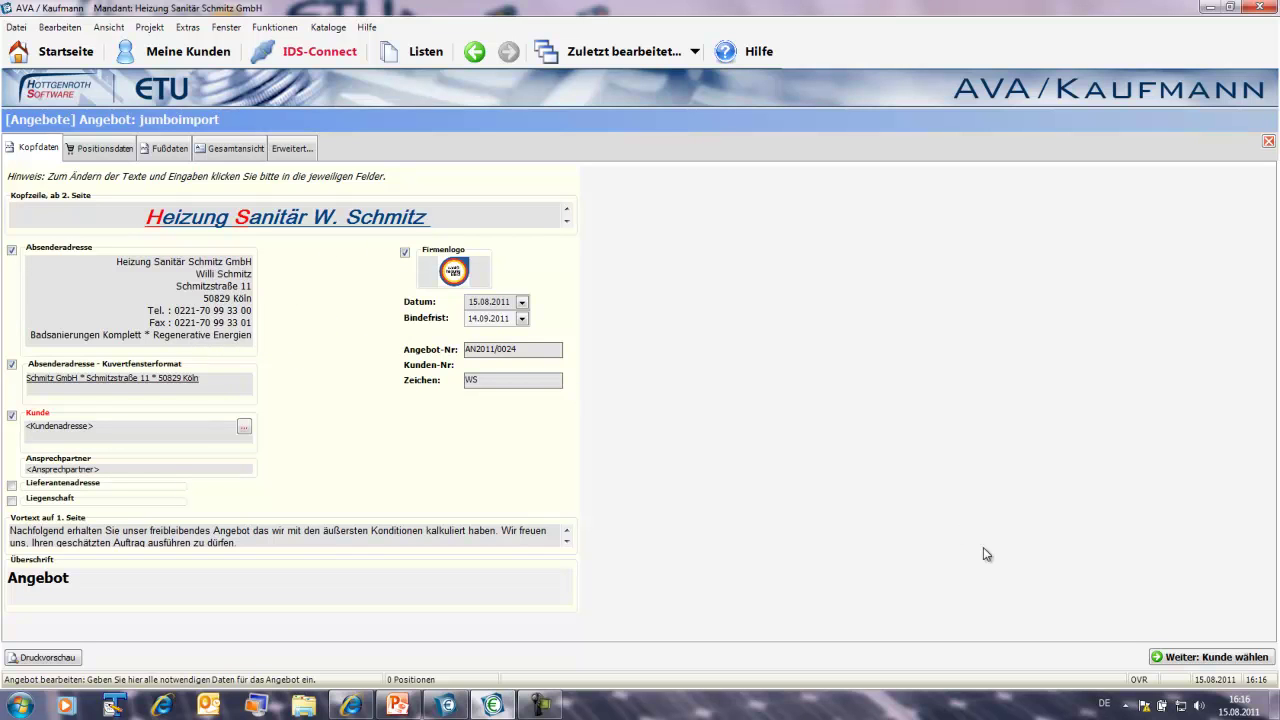
Find the customer by surname in the address list and assign the matching address to the offer.
left_click(1227, 658)
left_click(440, 146)
type("kram")
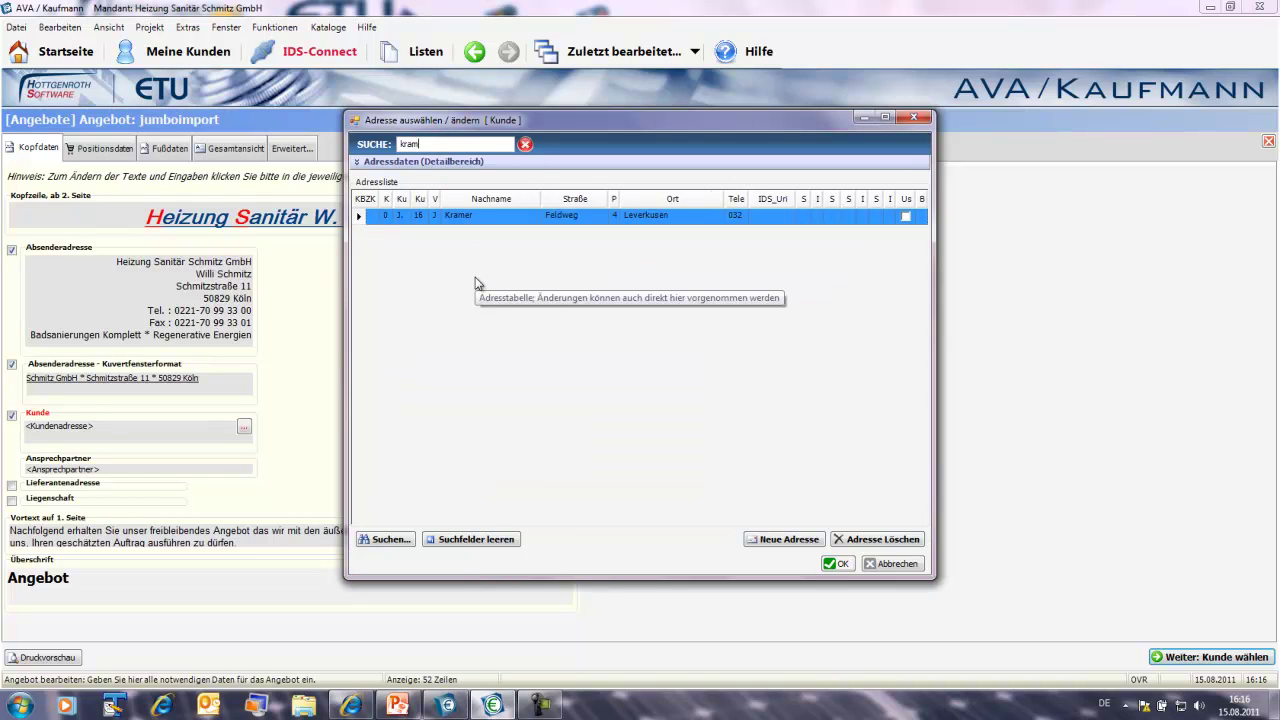
left_click(840, 566)
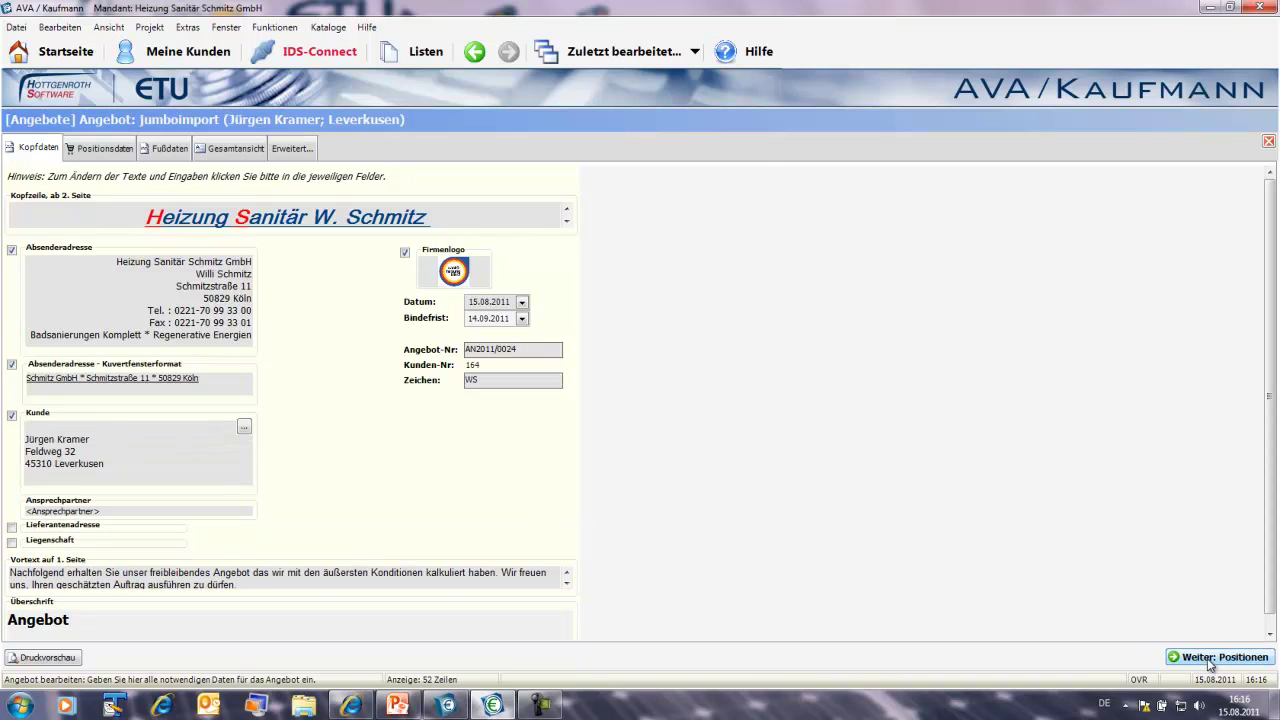
Go to the offer's positions, decline the automatic new position, and start a Jumbo (Artikelpaket) position through the product selection.
left_click(1207, 658)
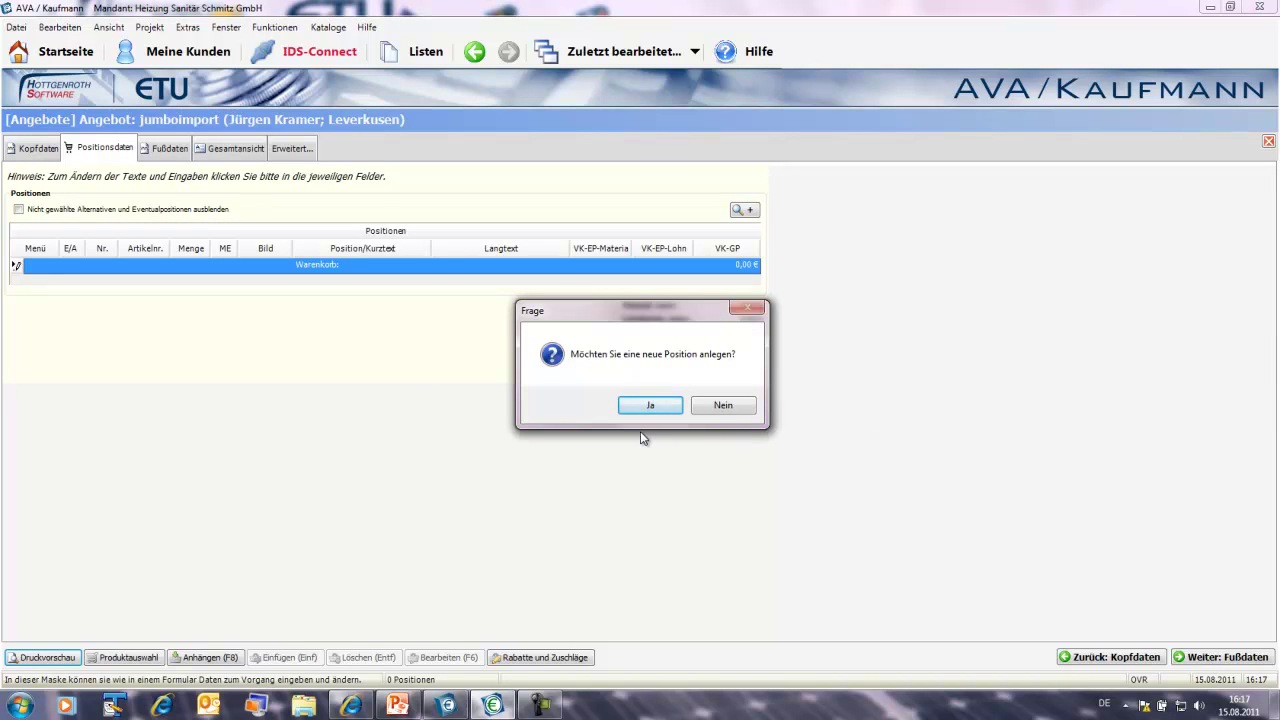
left_click(723, 407)
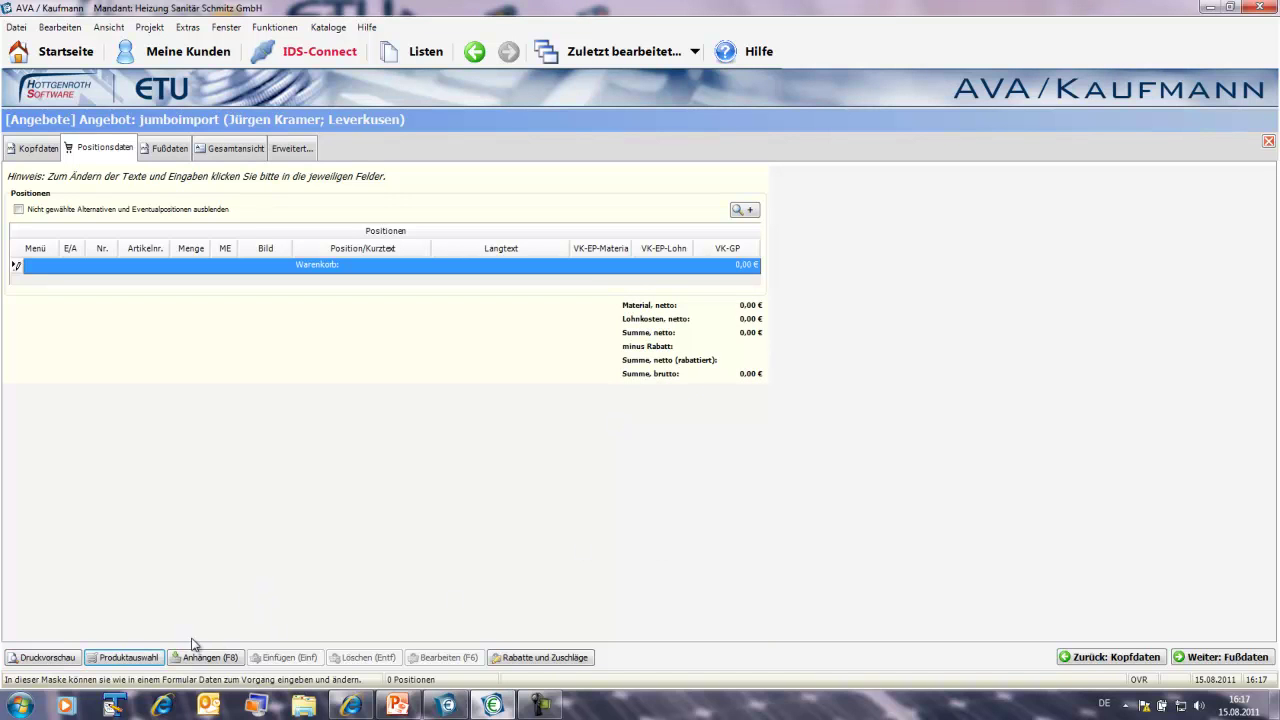
left_click(144, 661)
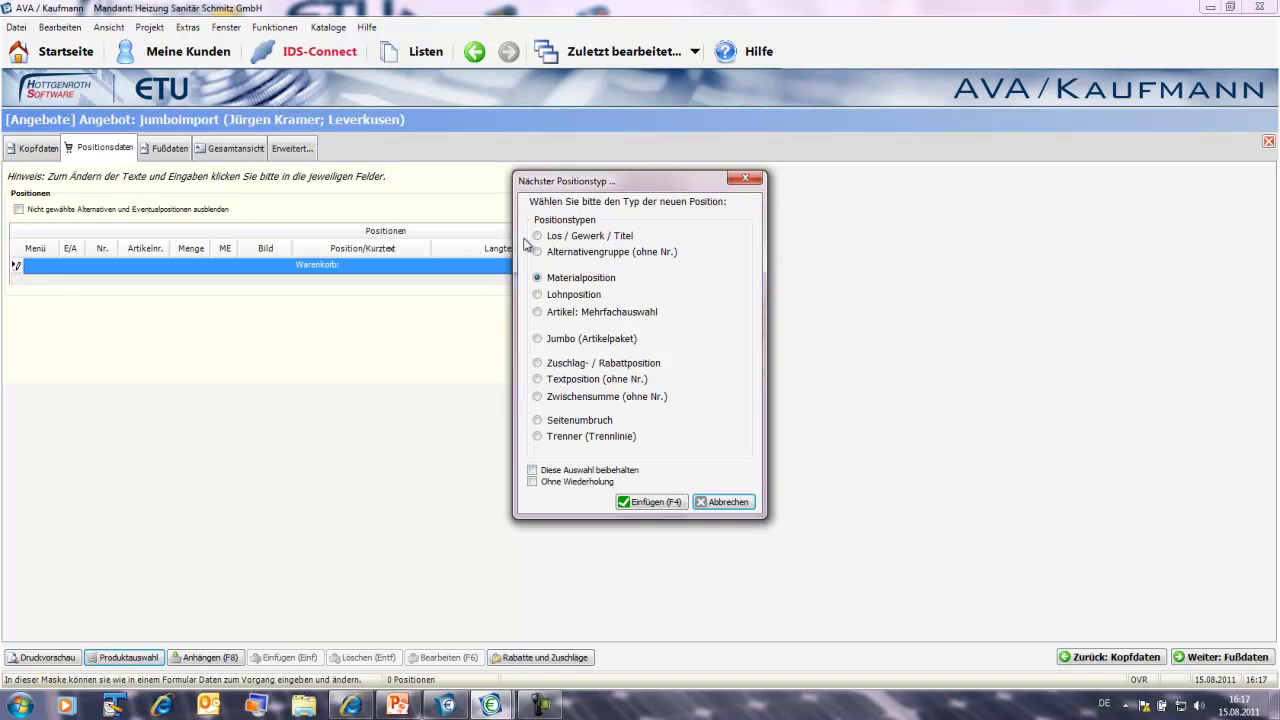
left_click(558, 340)
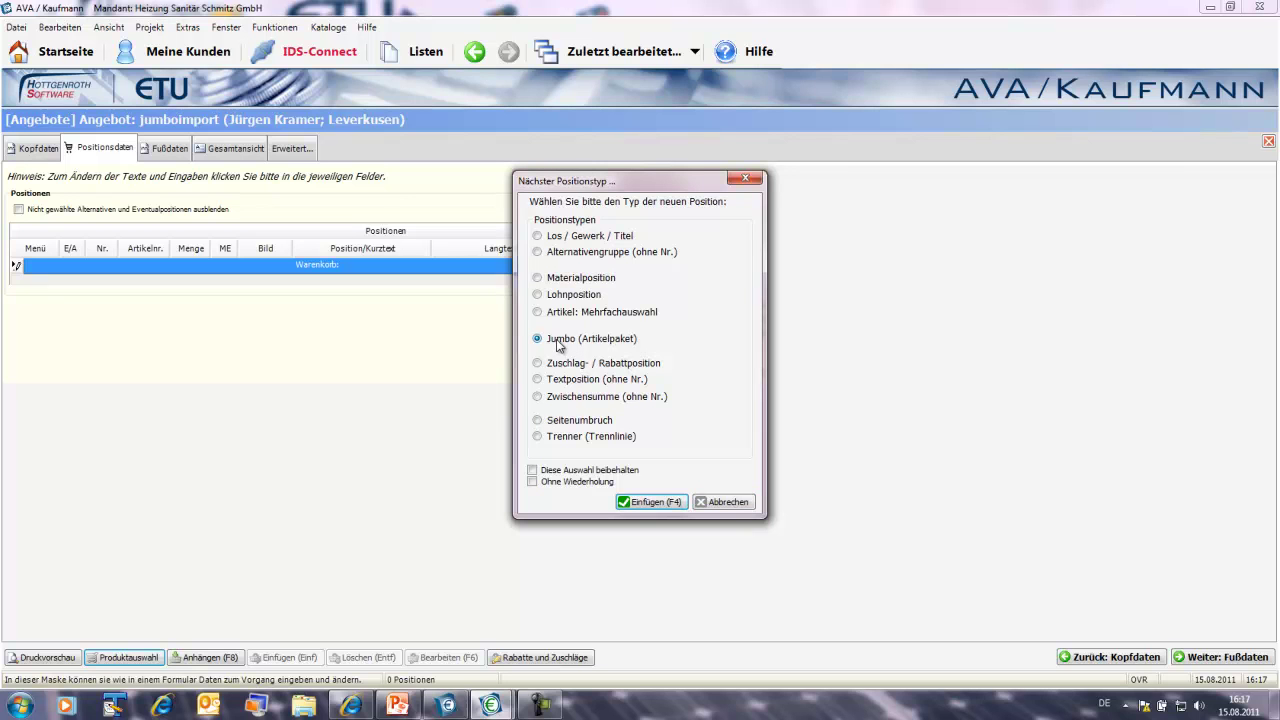
left_click(655, 505)
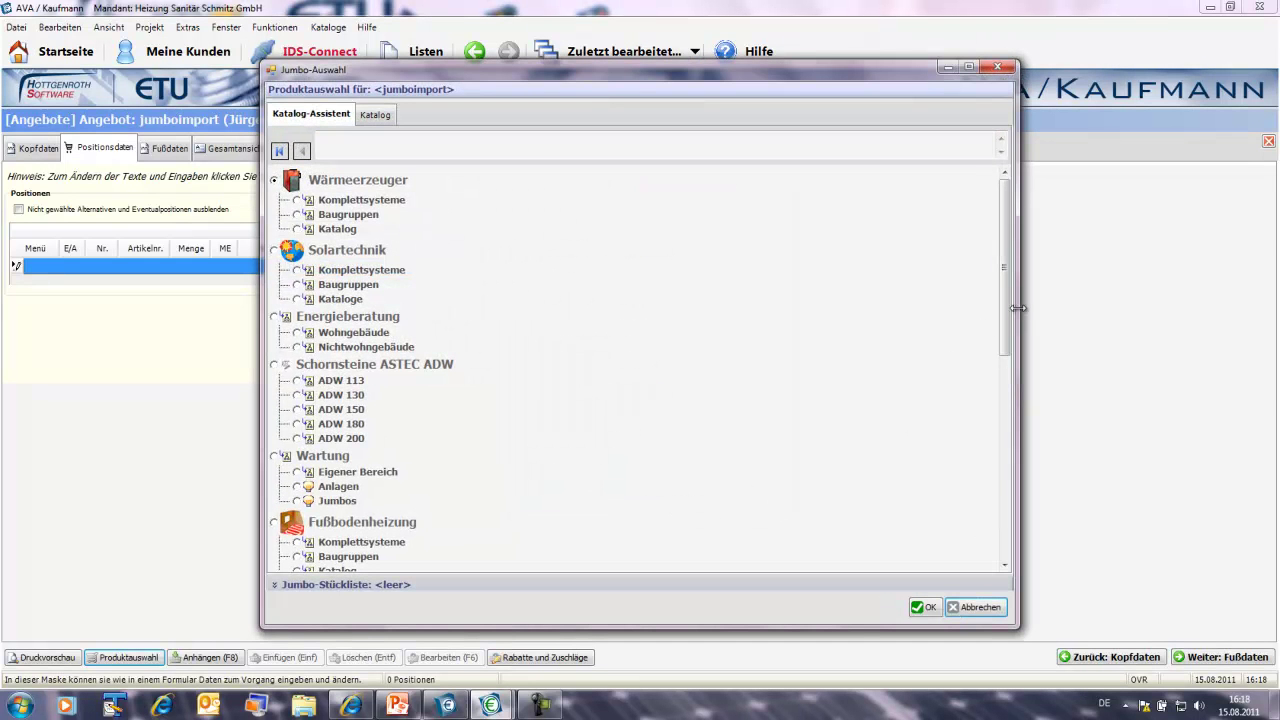
Choose the Jumbo WPL14I from Wärmepumpe, Buderus, Luft/Wasser, Innenaufstellung in the catalogue assistant and accept it.
left_click_drag(1009, 322, 1008, 390)
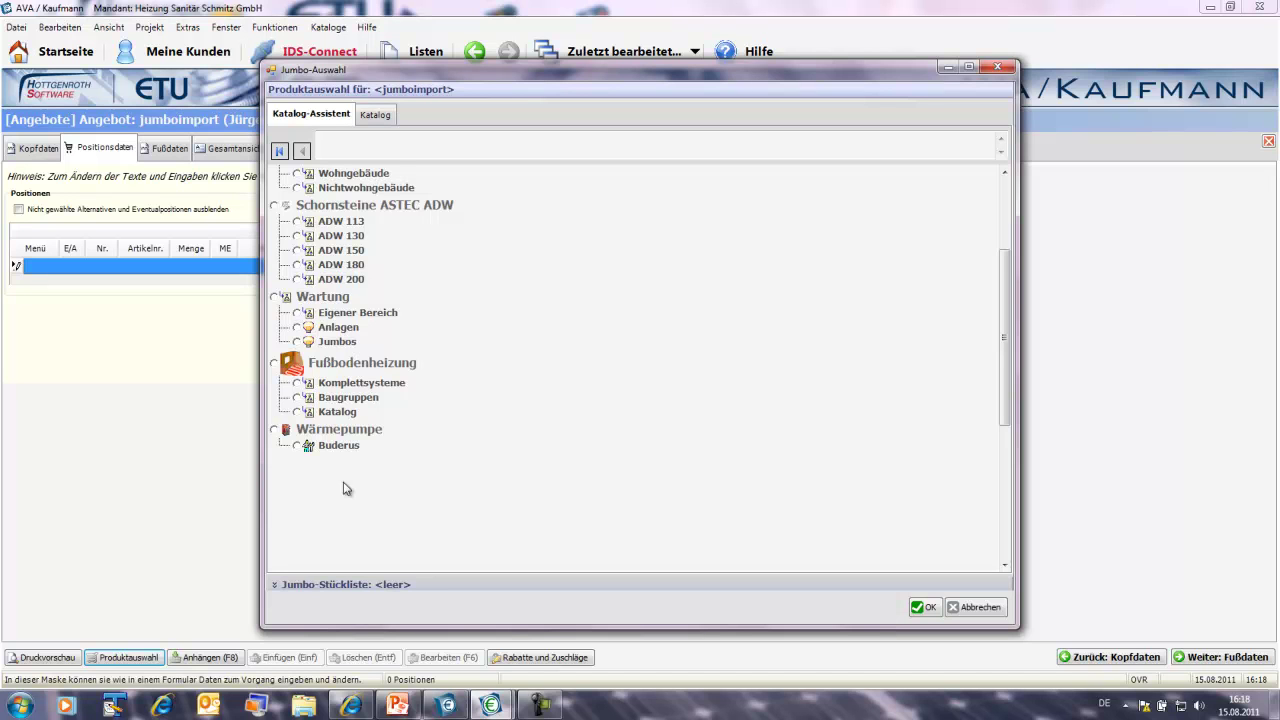
left_click(296, 446)
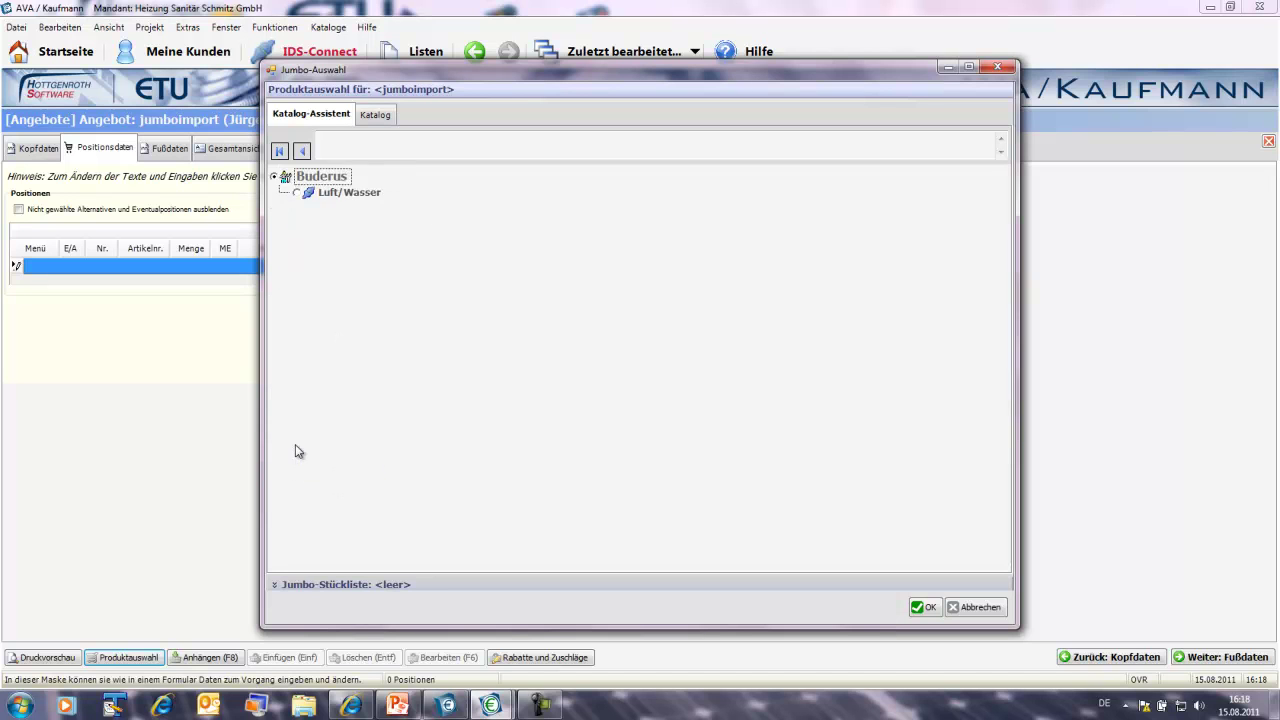
left_click(305, 197)
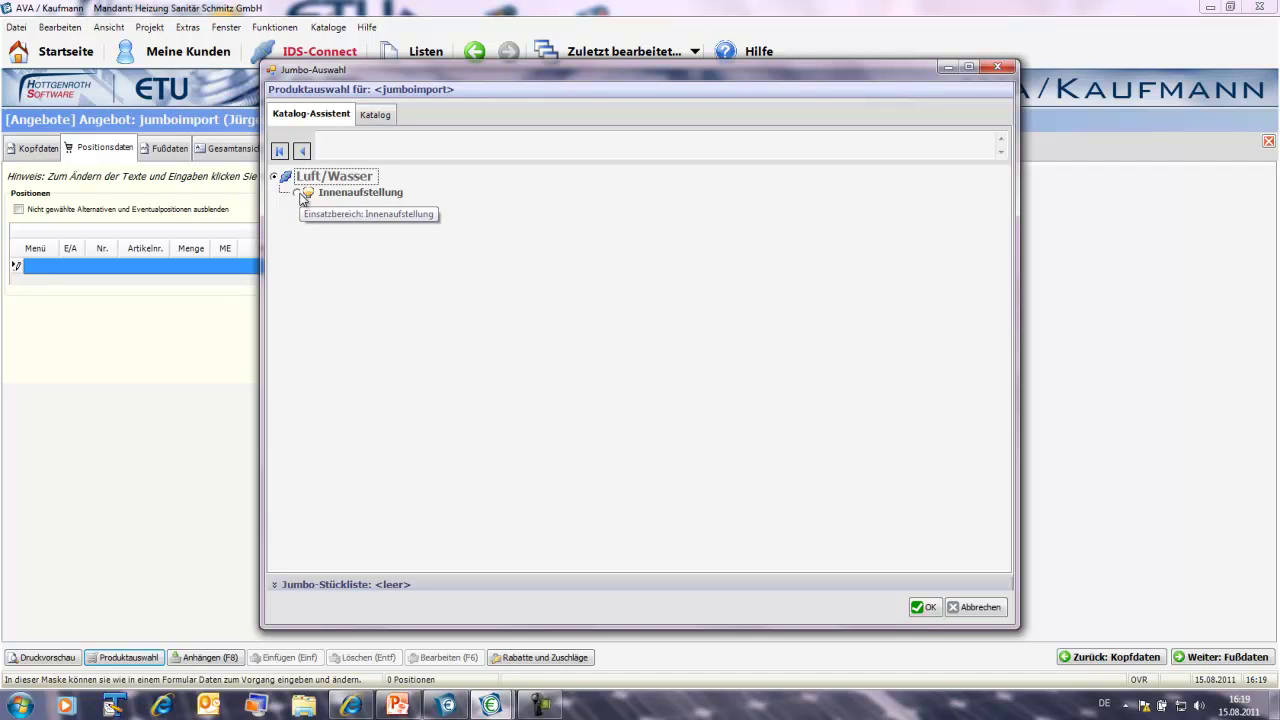
left_click(303, 197)
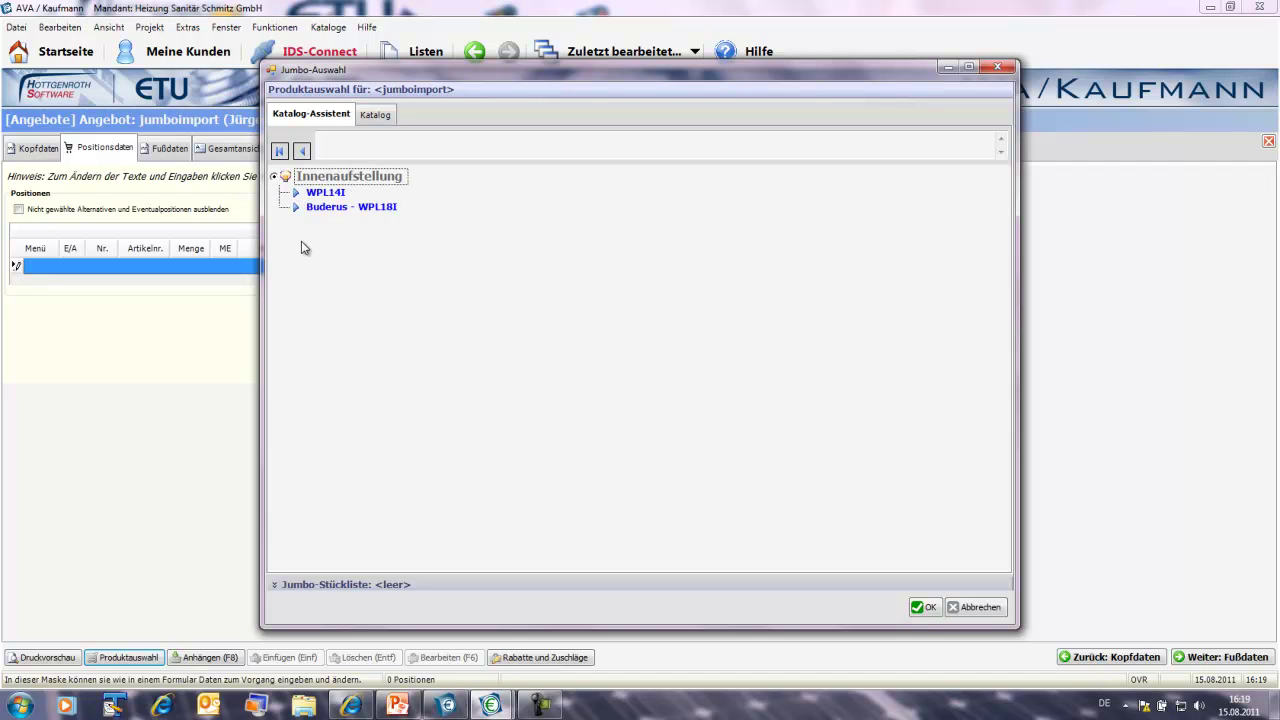
left_click(340, 193)
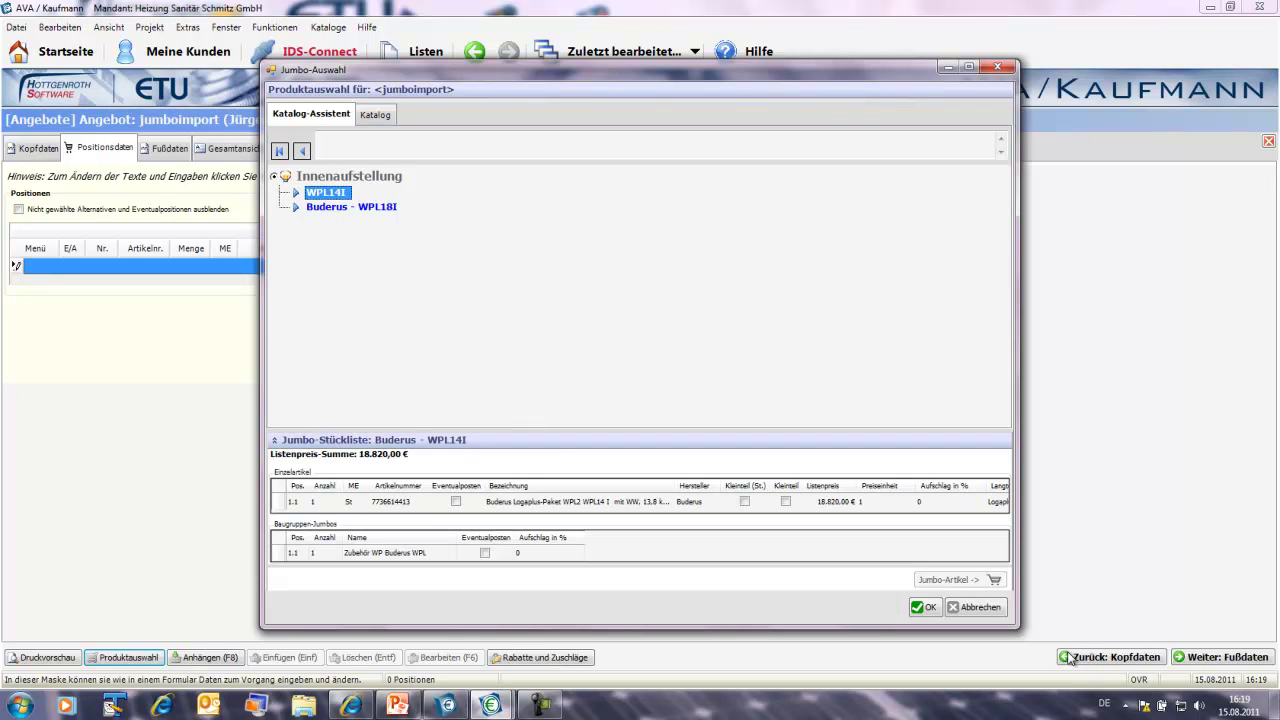
left_click(920, 607)
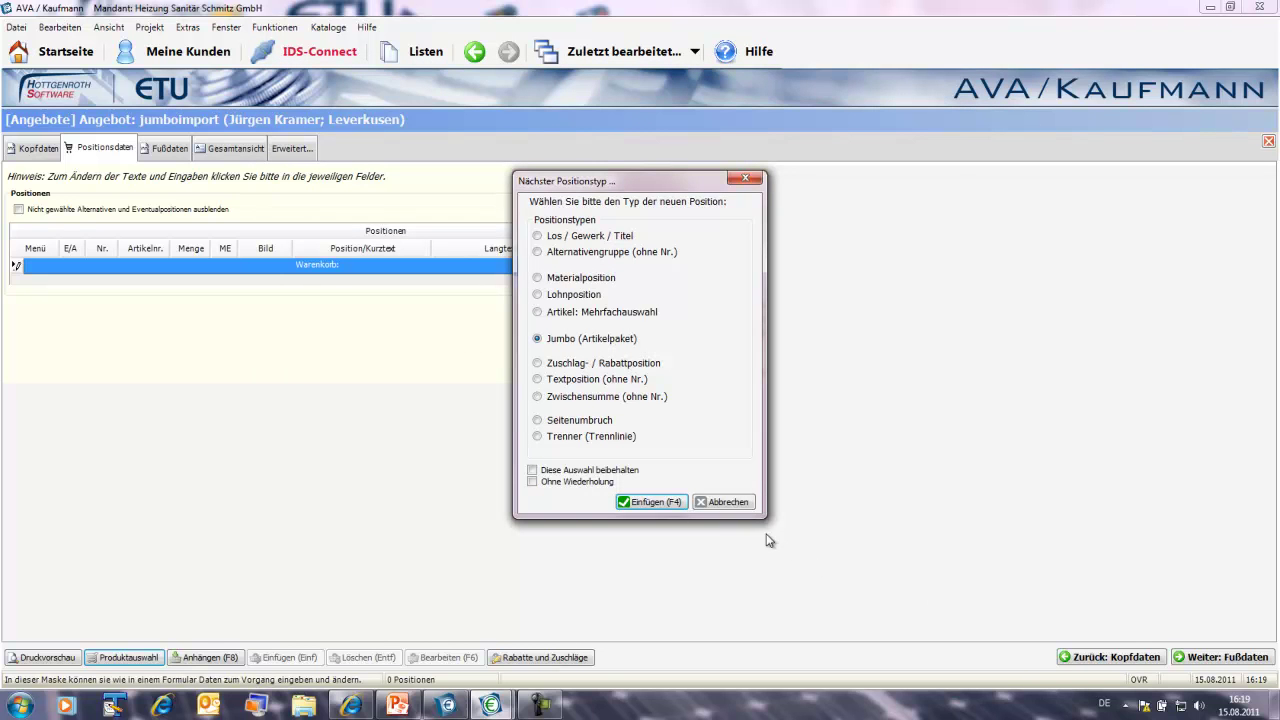
Insert the Buderus - WPL14I Jumbo position into the Warenkorb with quantity 1, without adding further positions.
left_click(724, 508)
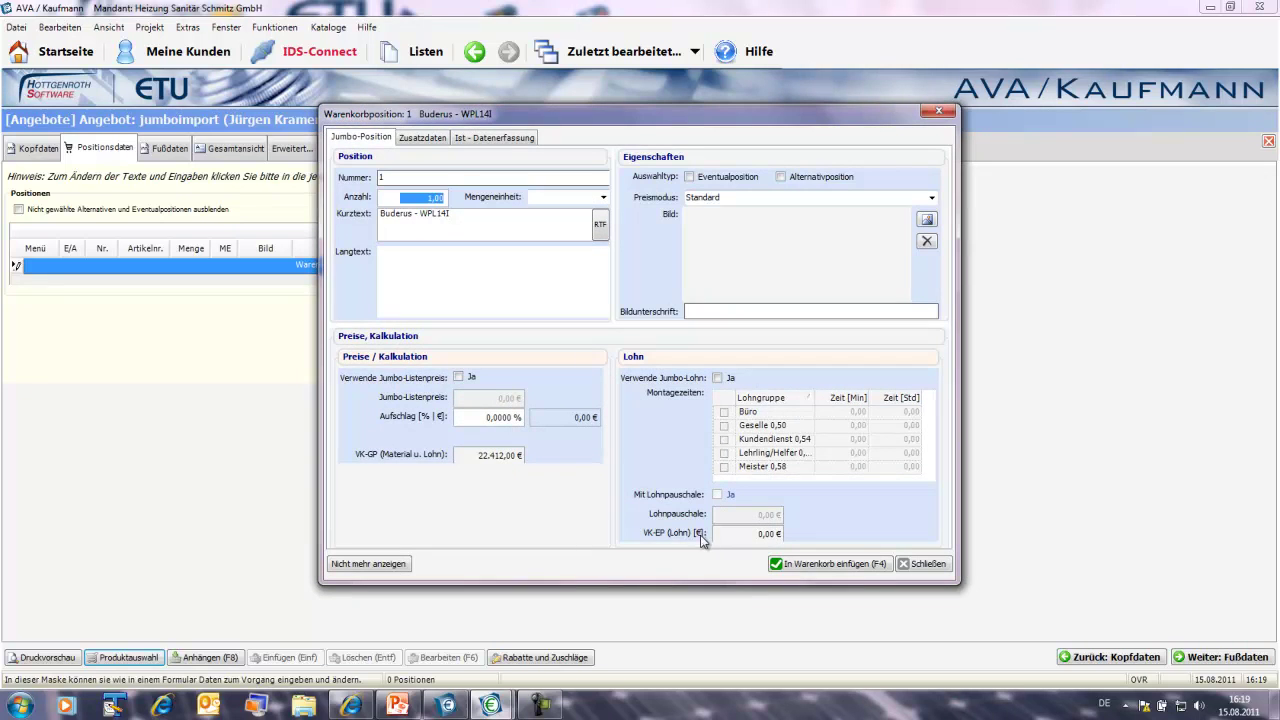
left_click(843, 566)
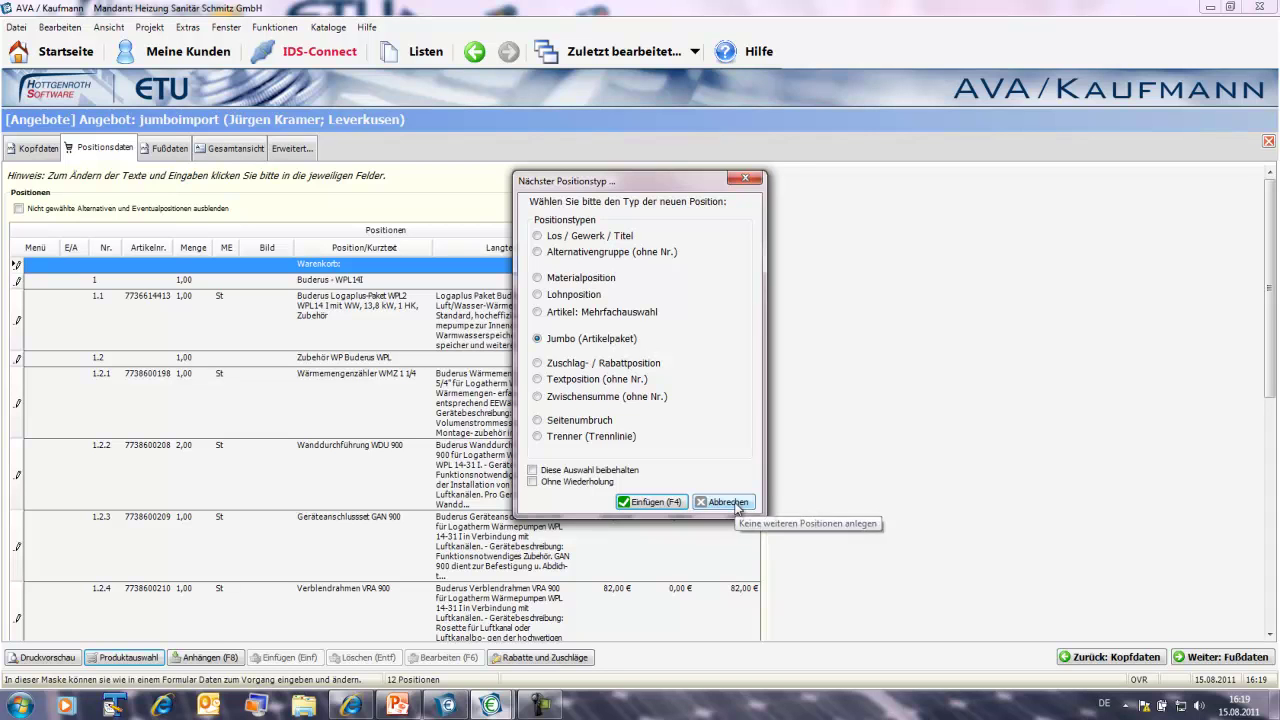
left_click(736, 507)
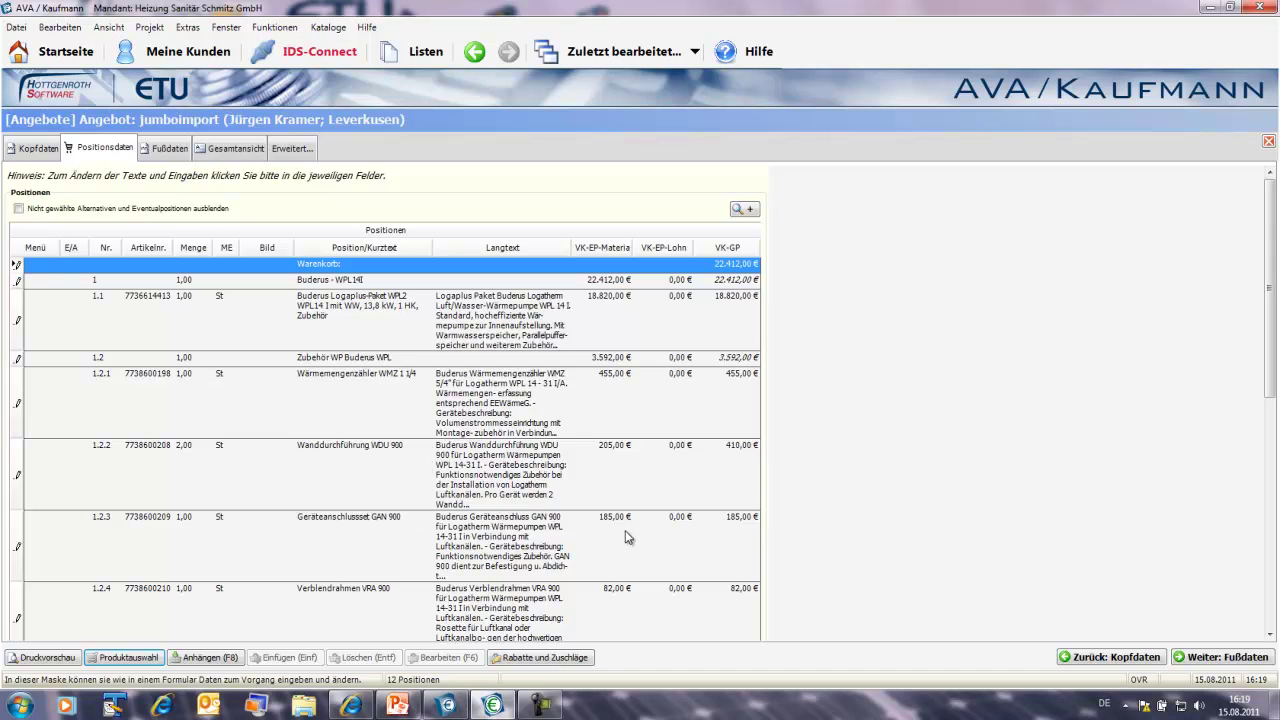
Try Warmwasserspeicher SH 380 EW and Kombispeicher KNW 600 EW as the tank alternative, and settle on Kombispeicher KNW 830 EW.
left_click(1270, 634)
left_click_drag(1270, 637, 1270, 637)
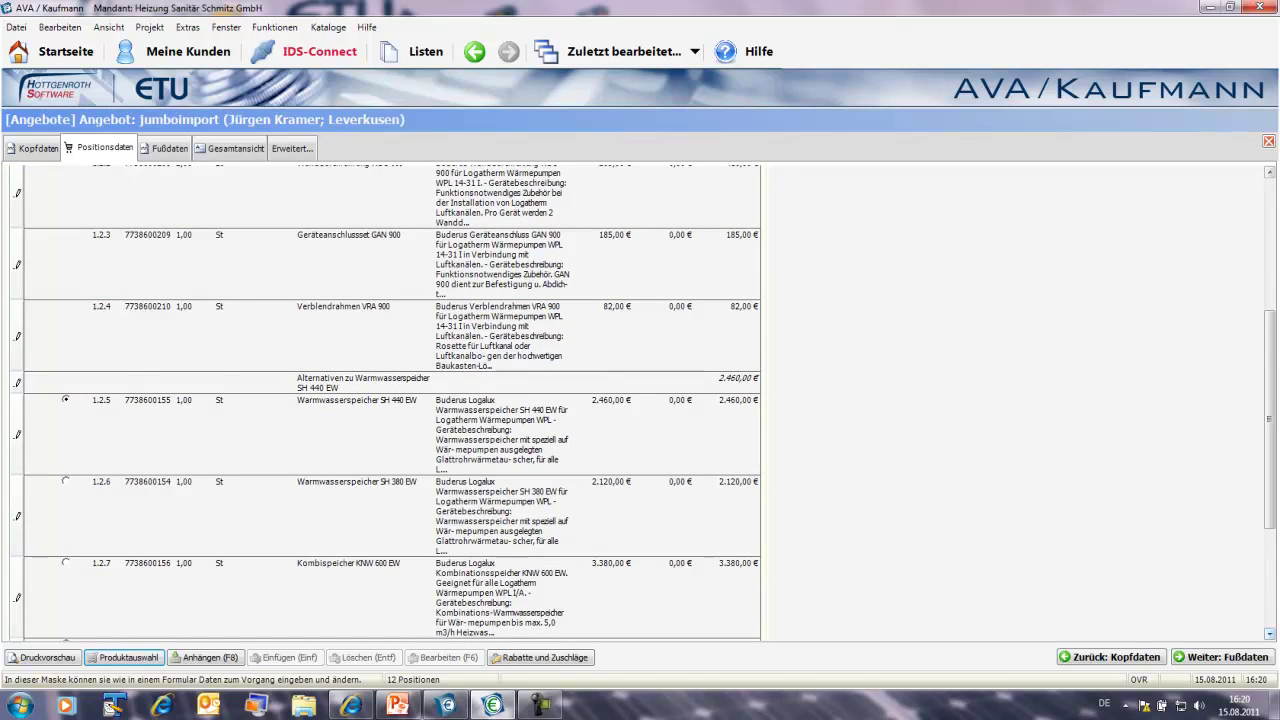
left_click(1270, 636)
left_click(1270, 636)
left_click(1270, 636)
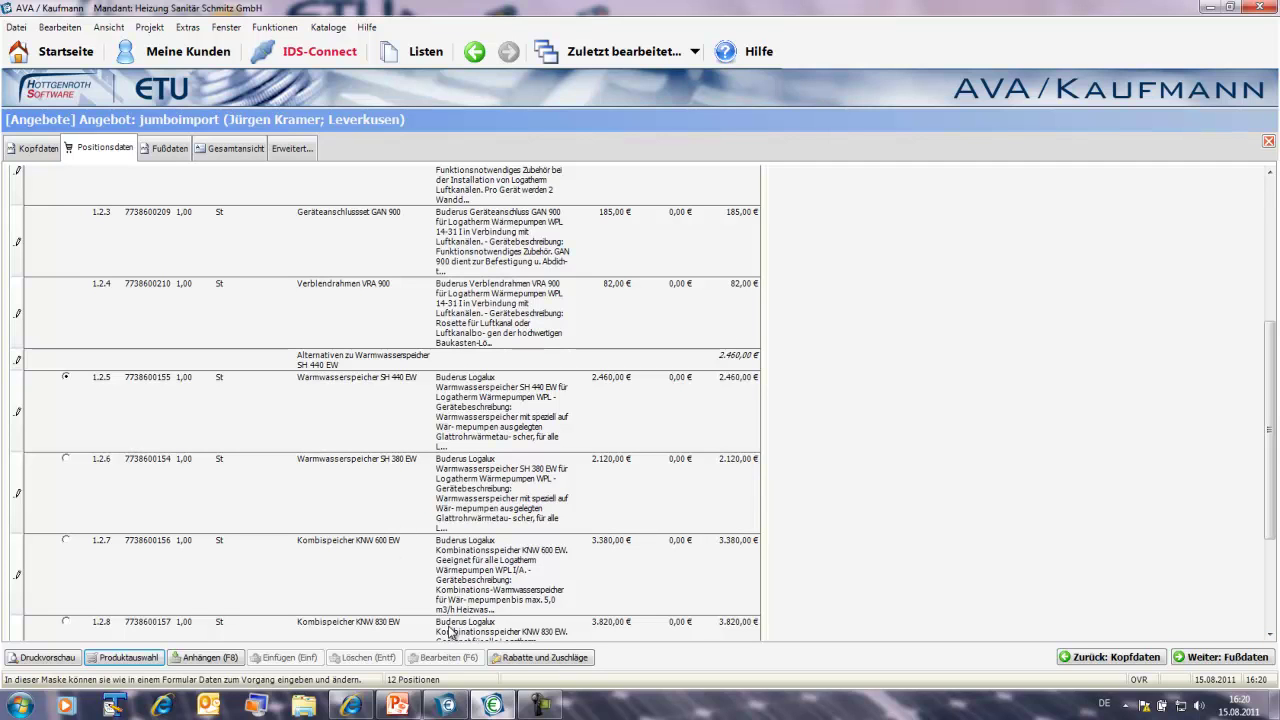
left_click(66, 459)
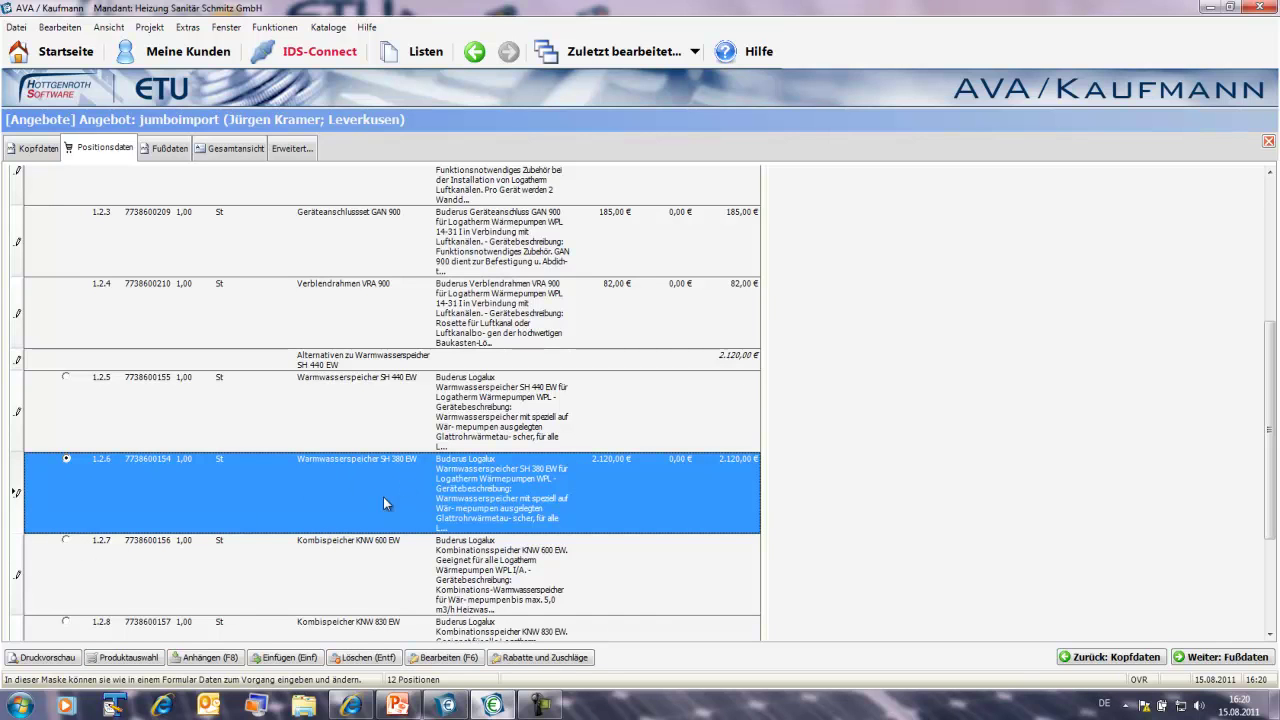
left_click(67, 541)
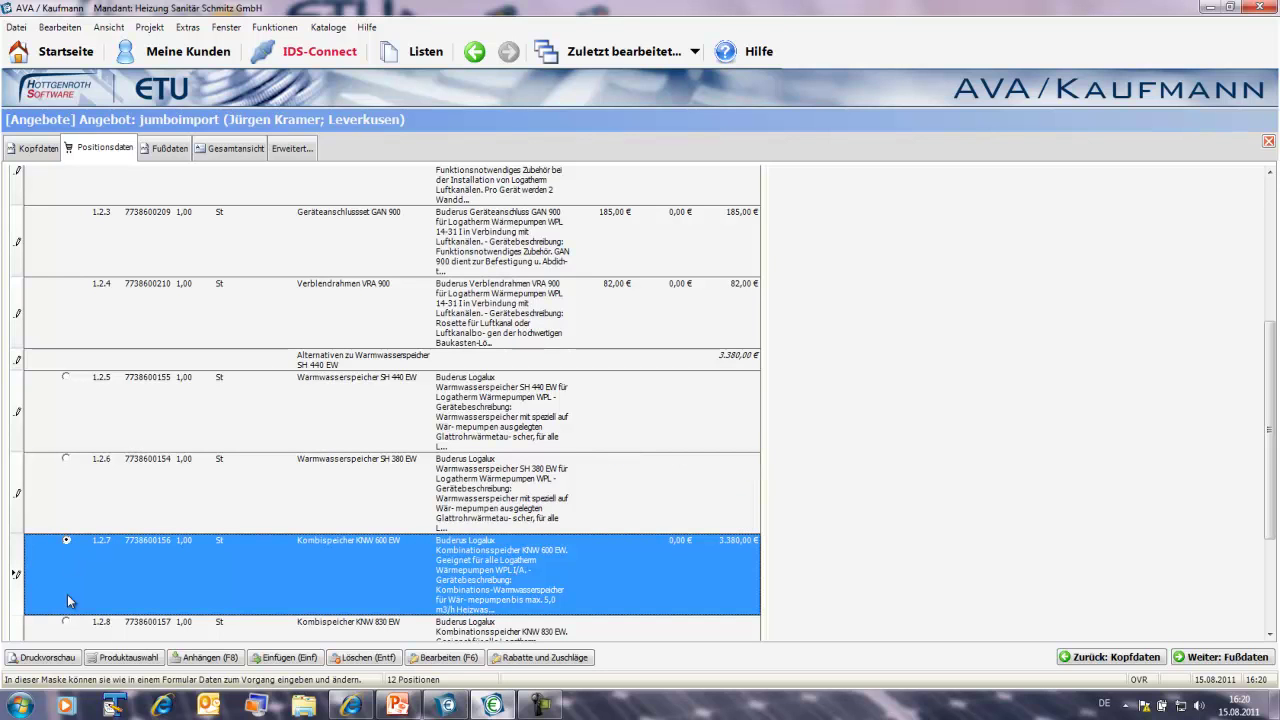
left_click(67, 627)
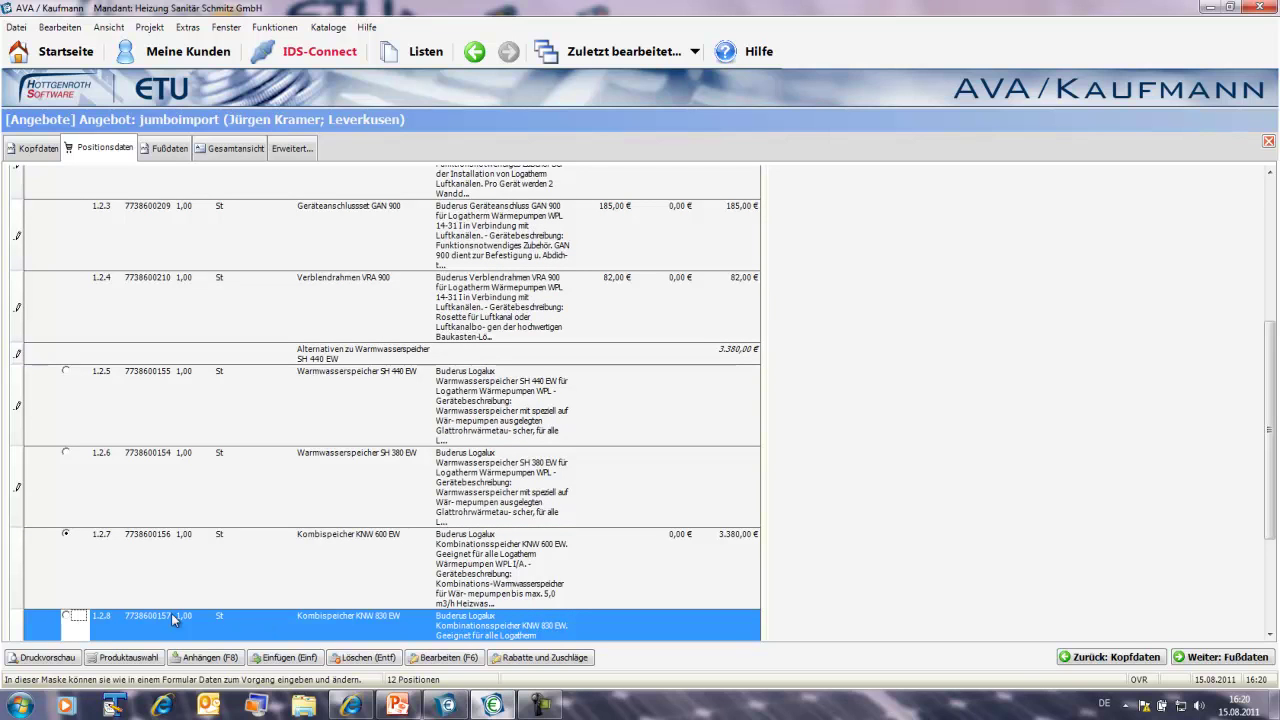
left_click(66, 616)
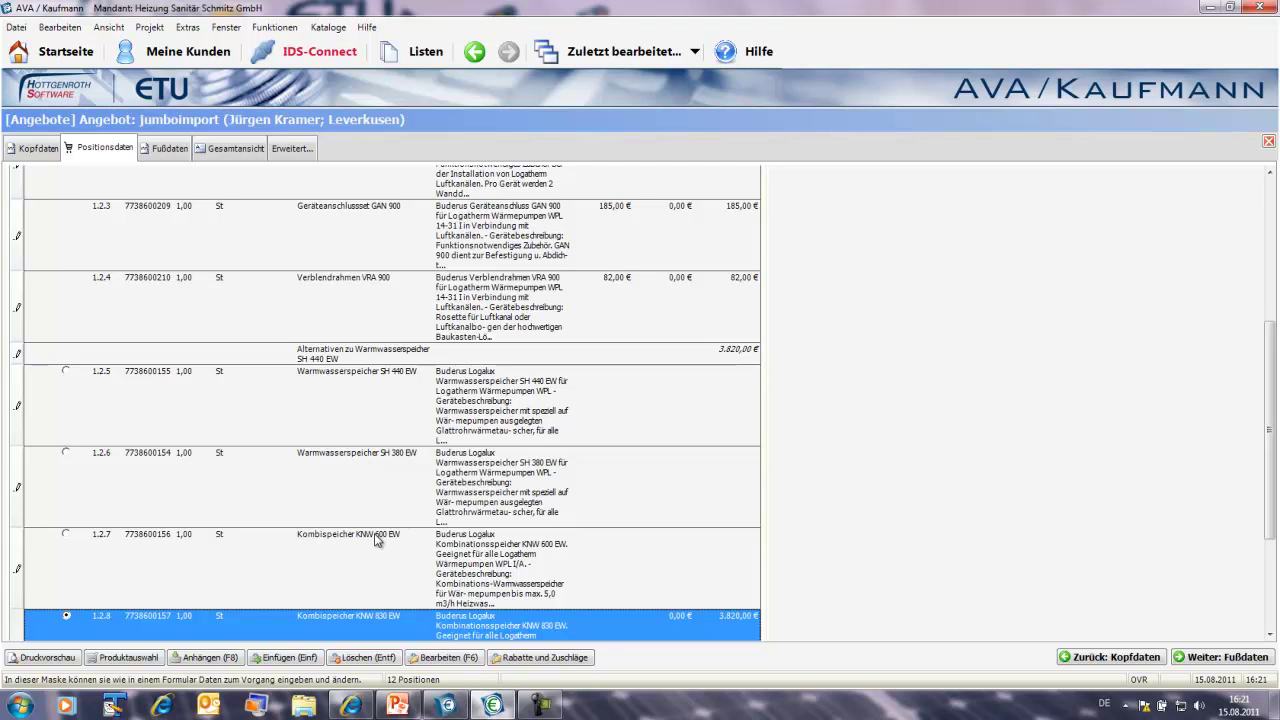
Open the offer's print preview with the StandardAngebot-Layout and review the letterhead and the Logaplus Paket description in position 1.1.
left_click(67, 662)
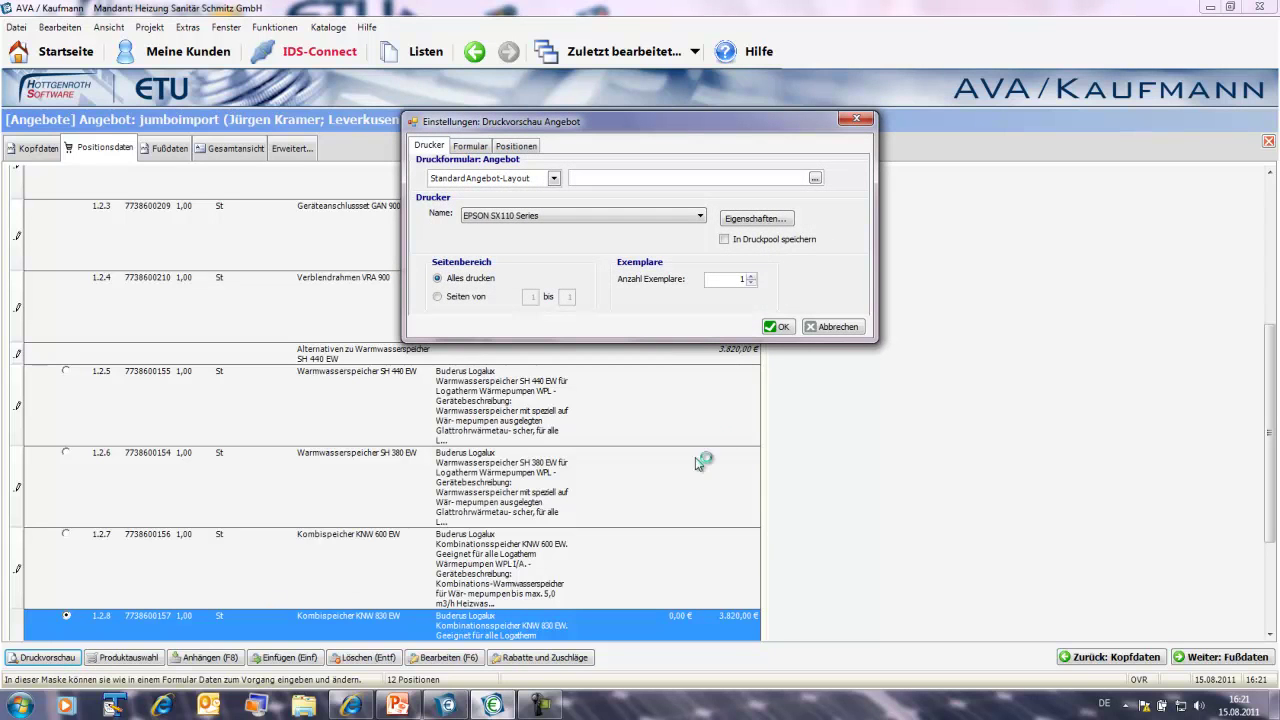
left_click(775, 327)
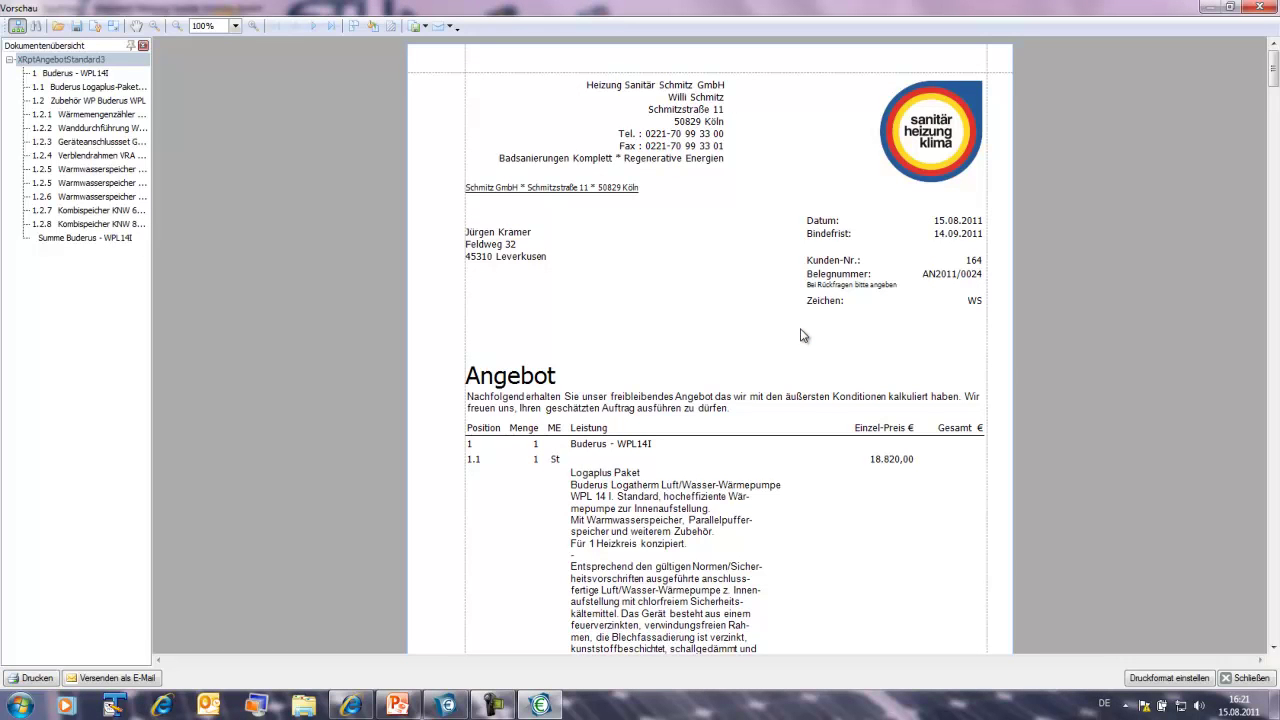
scroll(801, 335, "down", 8)
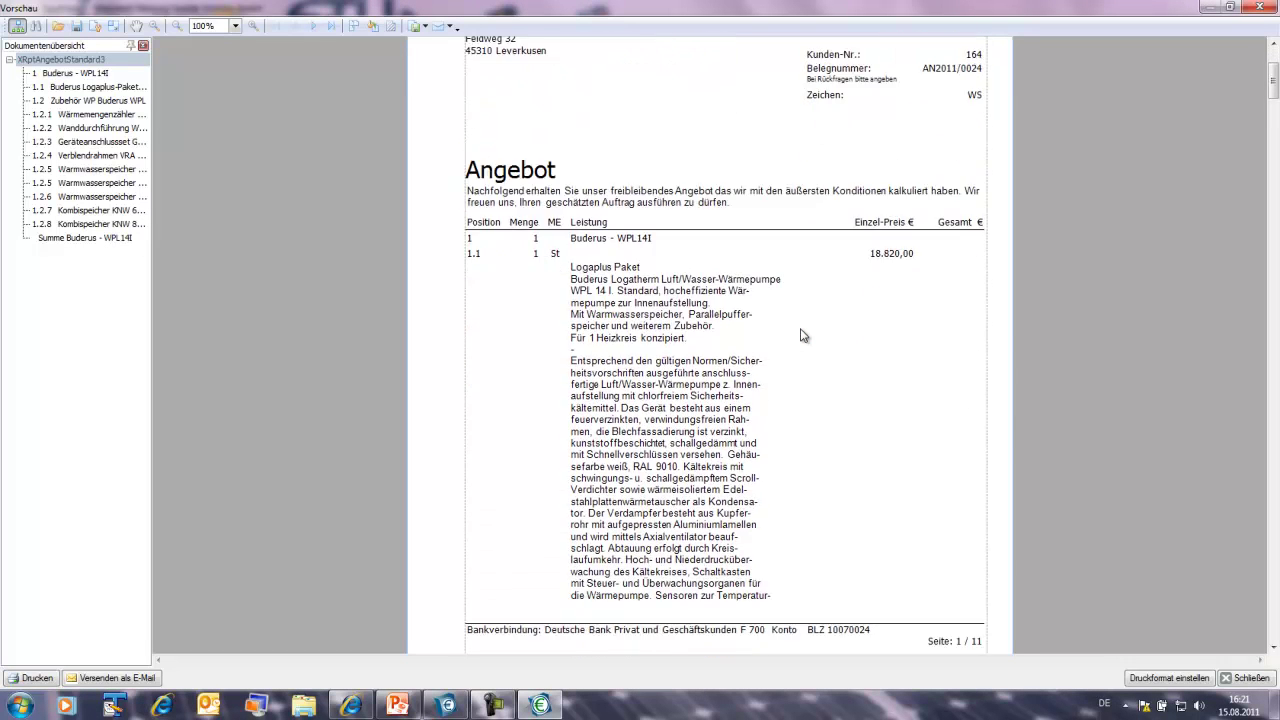
scroll(801, 335, "down", 10)
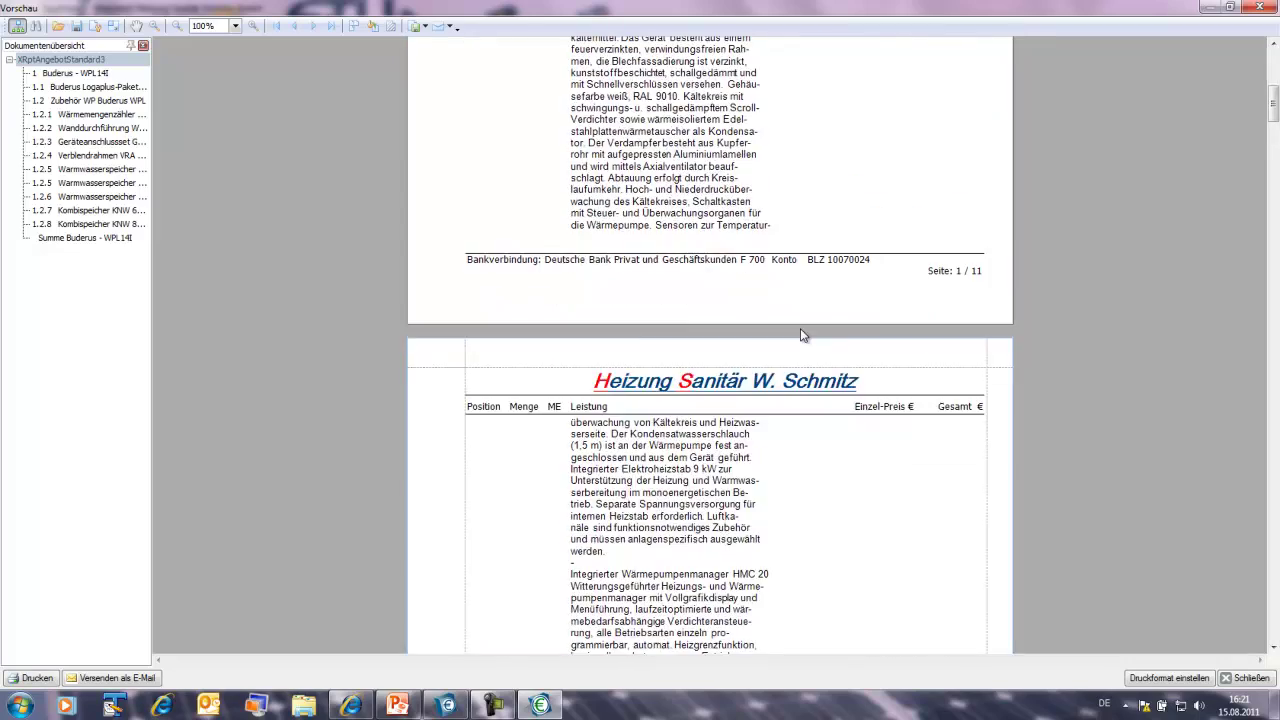
scroll(801, 335, "down", 10)
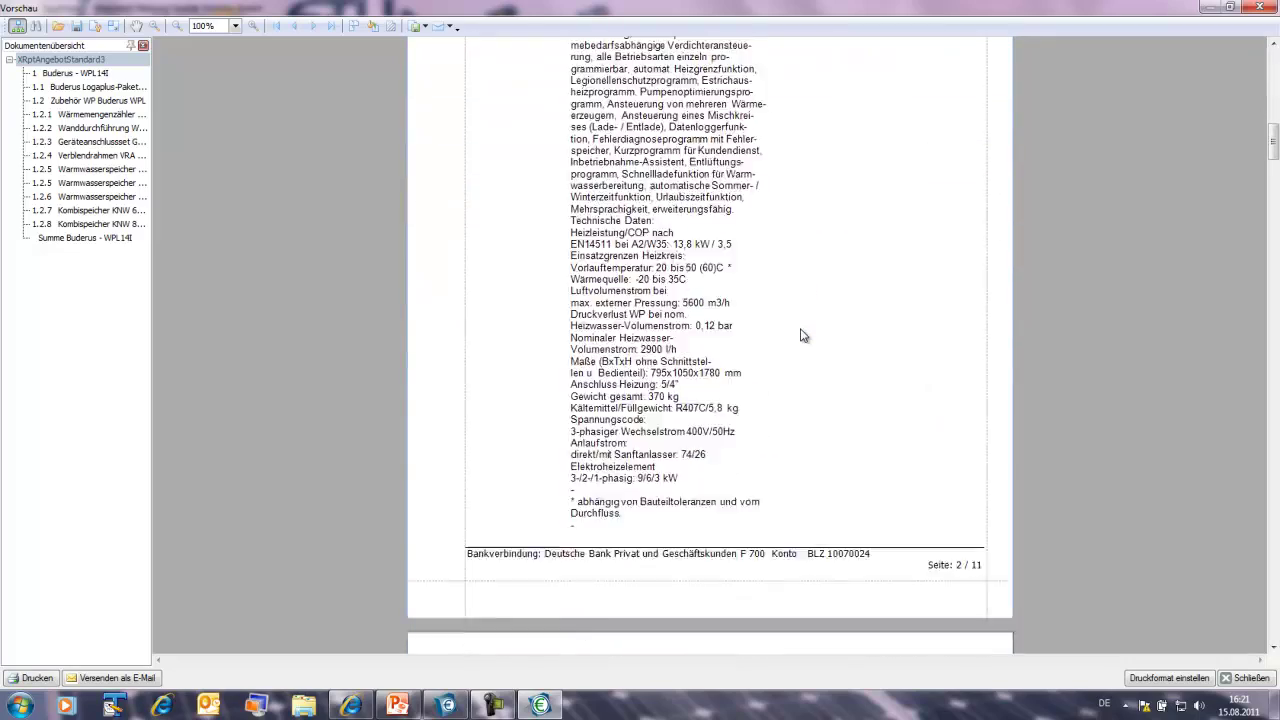
scroll(801, 335, "down", 10)
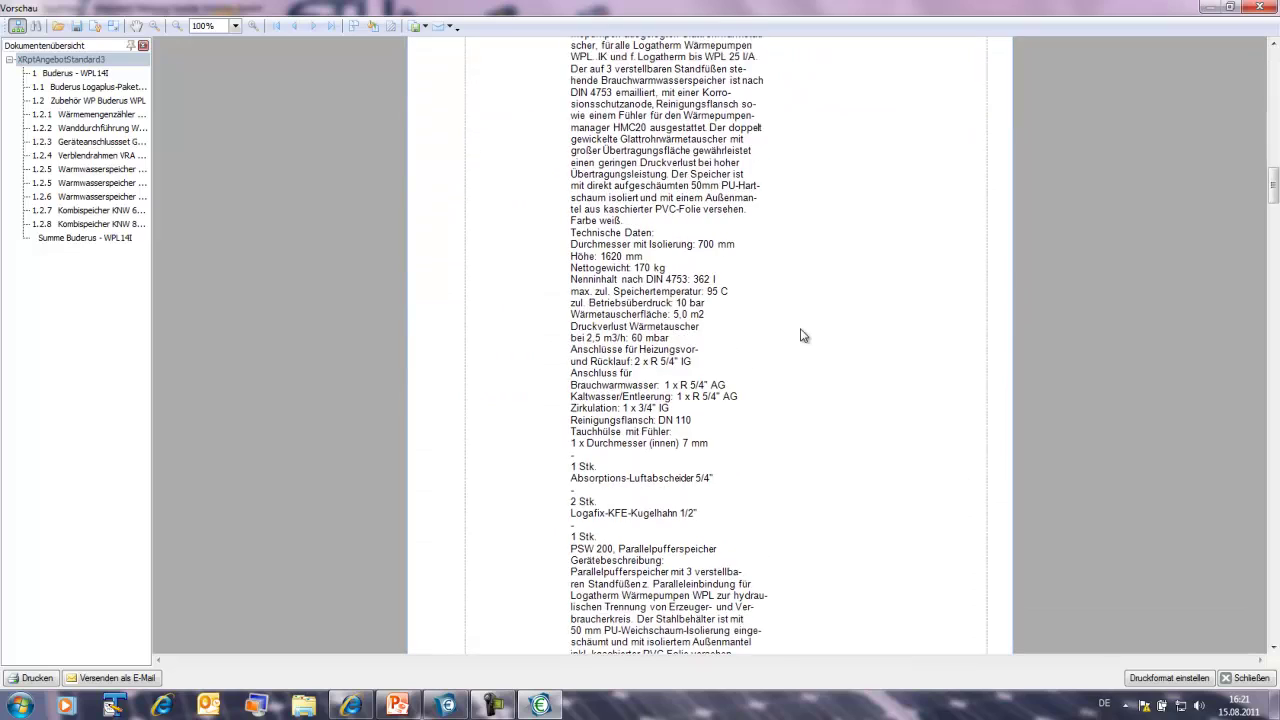
scroll(801, 335, "down", 10)
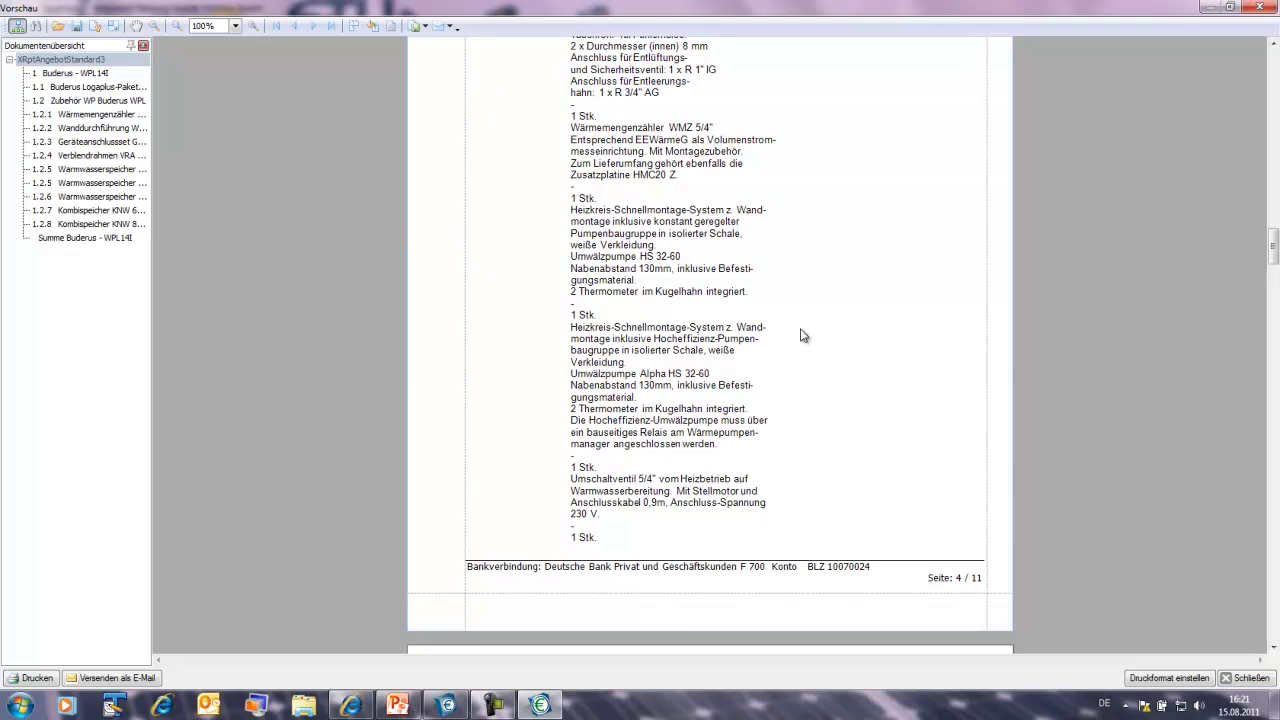
scroll(768, 300, "down", 4)
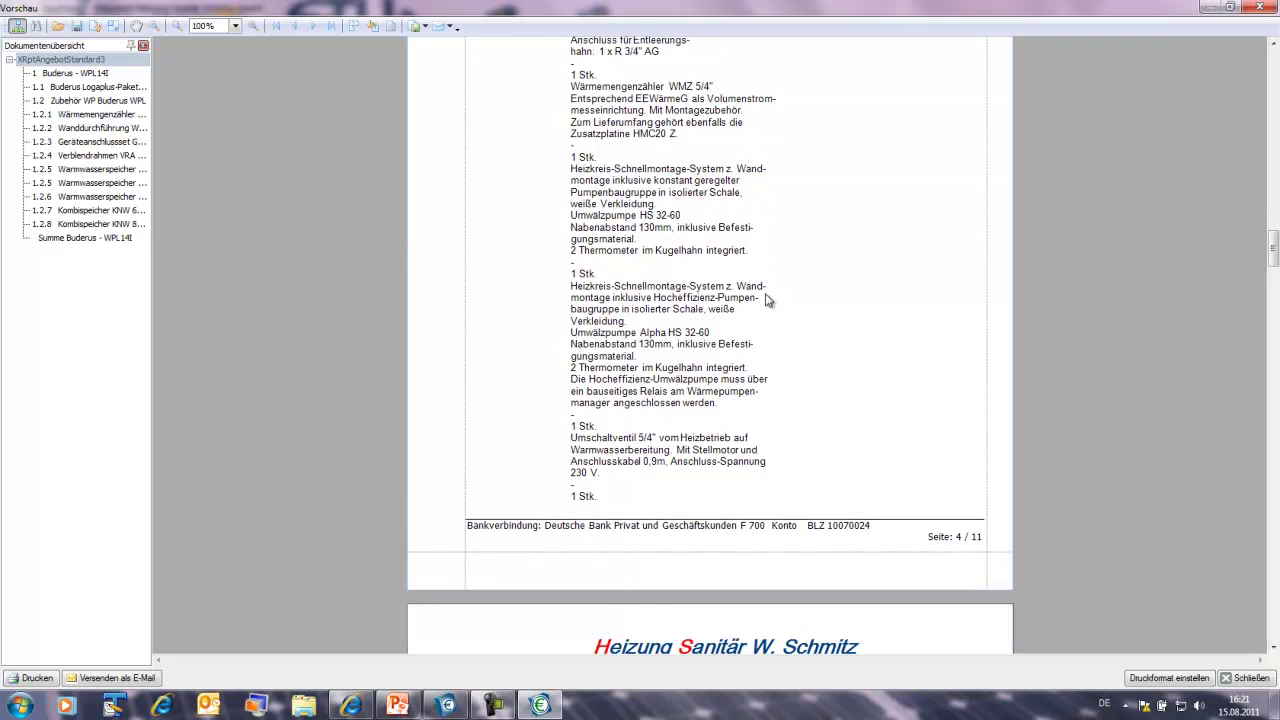
Examine the rest of the package description and the Zubehör WP Buderus WPL positions 1.2.1 to 1.2.4 in the preview.
scroll(768, 300, "down", 7)
scroll(768, 300, "down", 3)
scroll(768, 300, "down", 3)
scroll(768, 300, "down", 6)
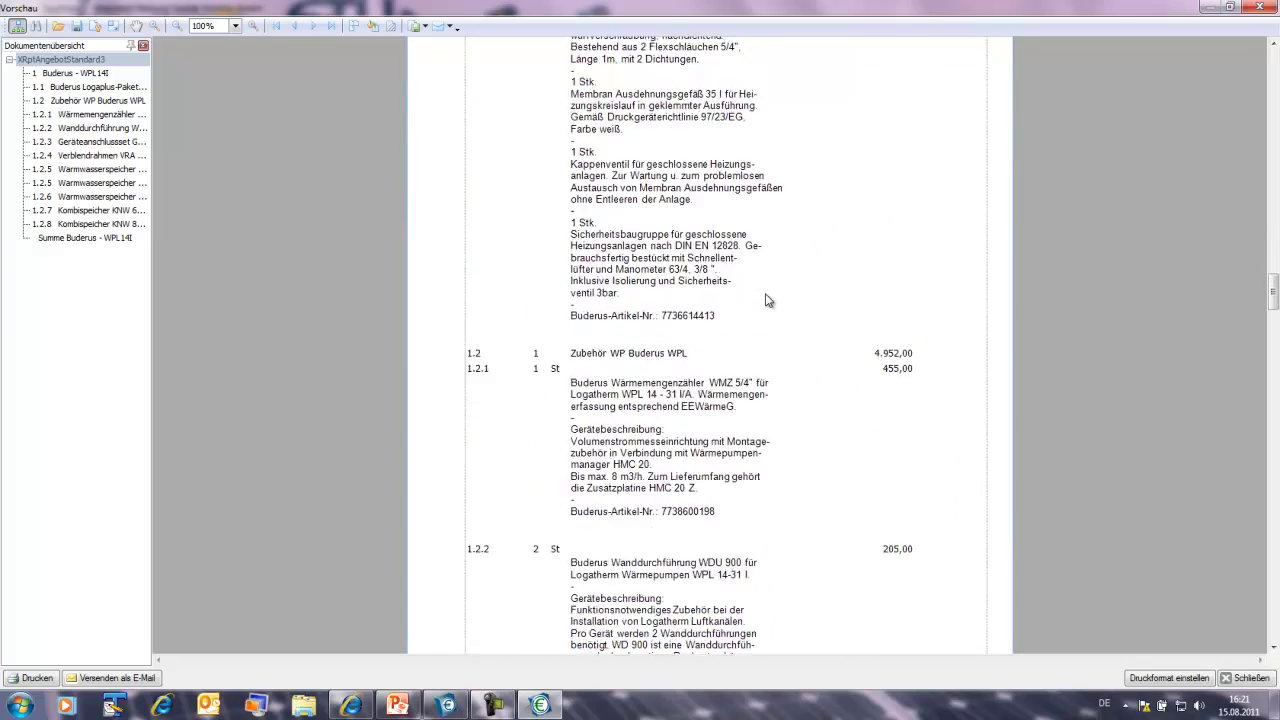
scroll(768, 300, "down", 12)
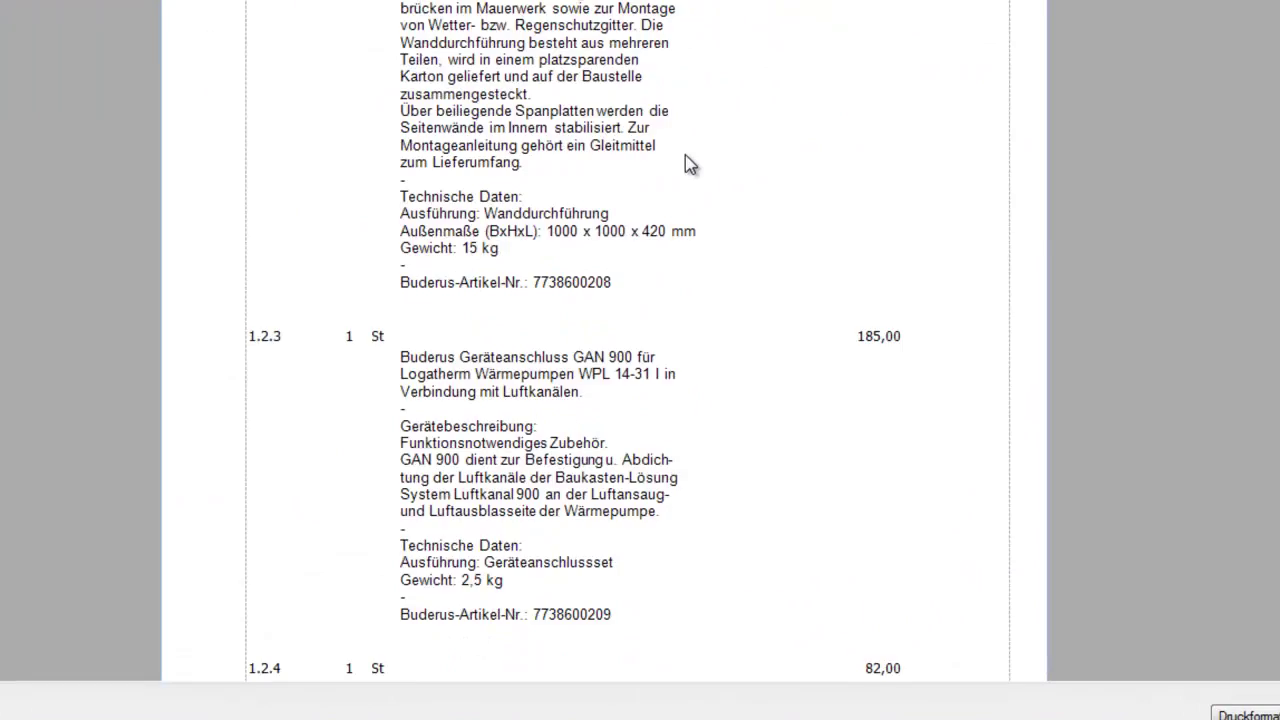
scroll(686, 157, "down", 15)
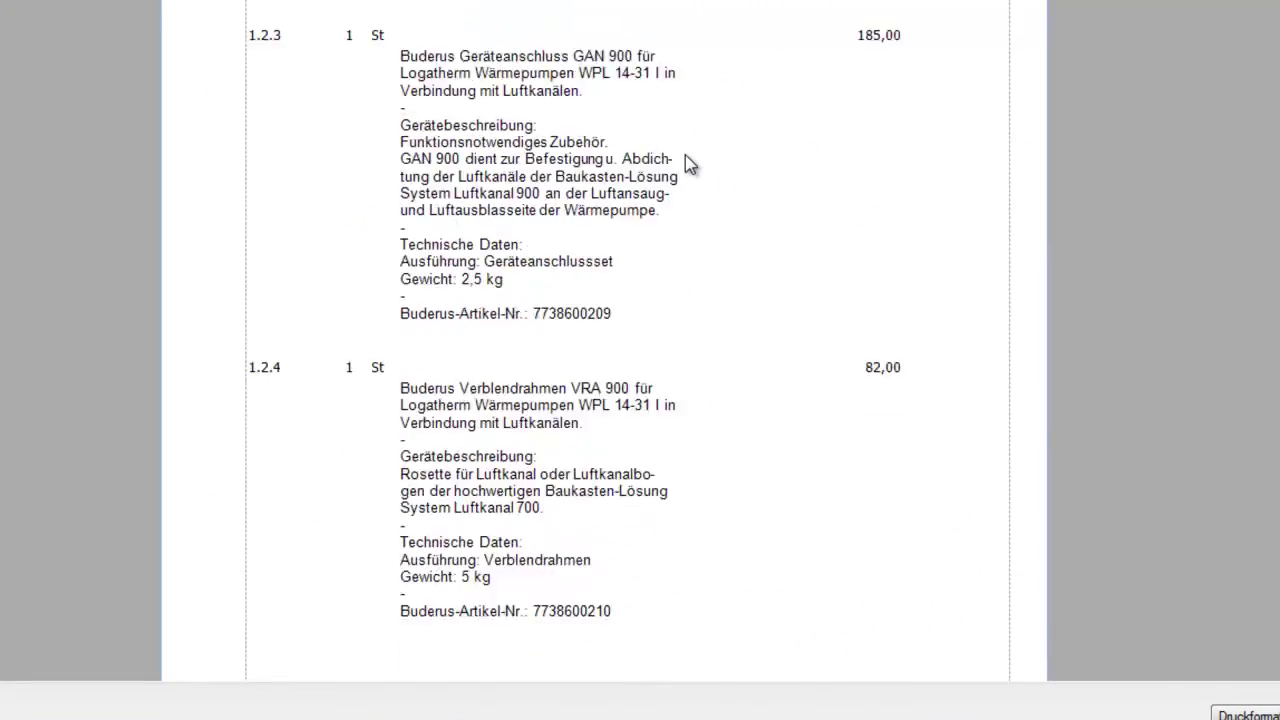
Check how the tank alternatives 1.2.5 to 1.2.7 and the chosen Kombispeicher KNW 830 EW are printed in the offer.
scroll(686, 157, "down", 18)
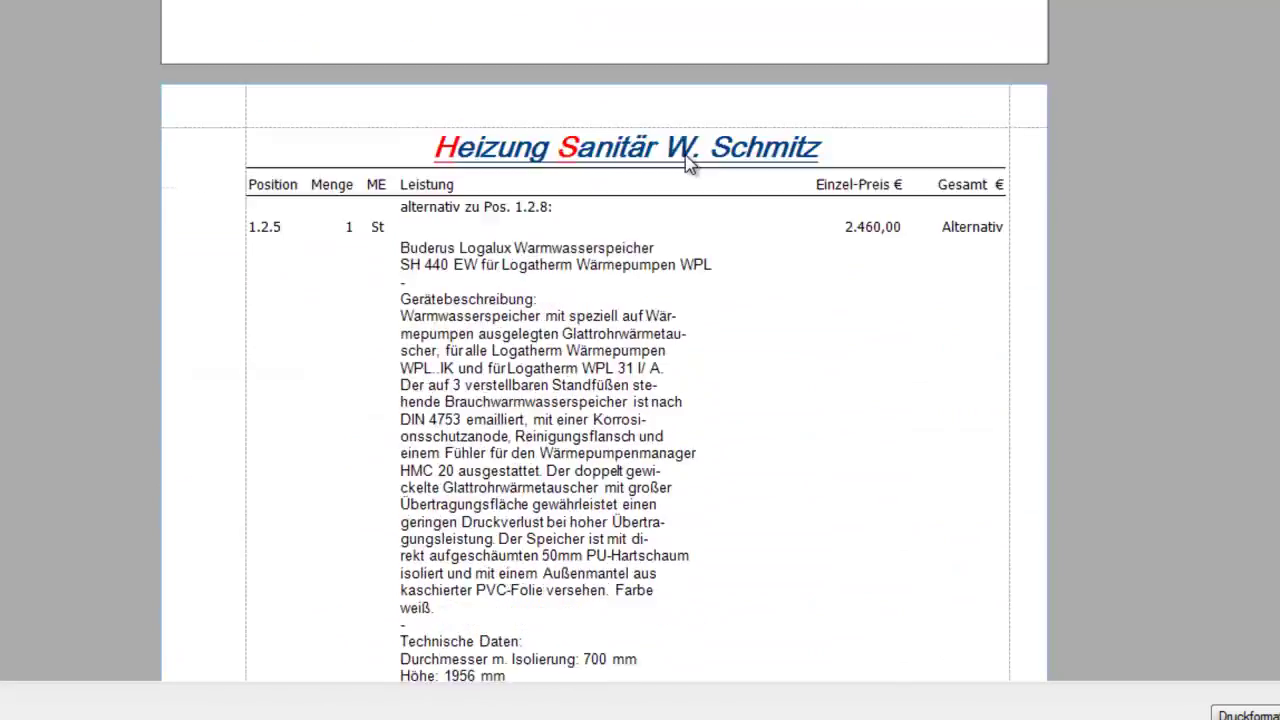
scroll(686, 157, "down", 10)
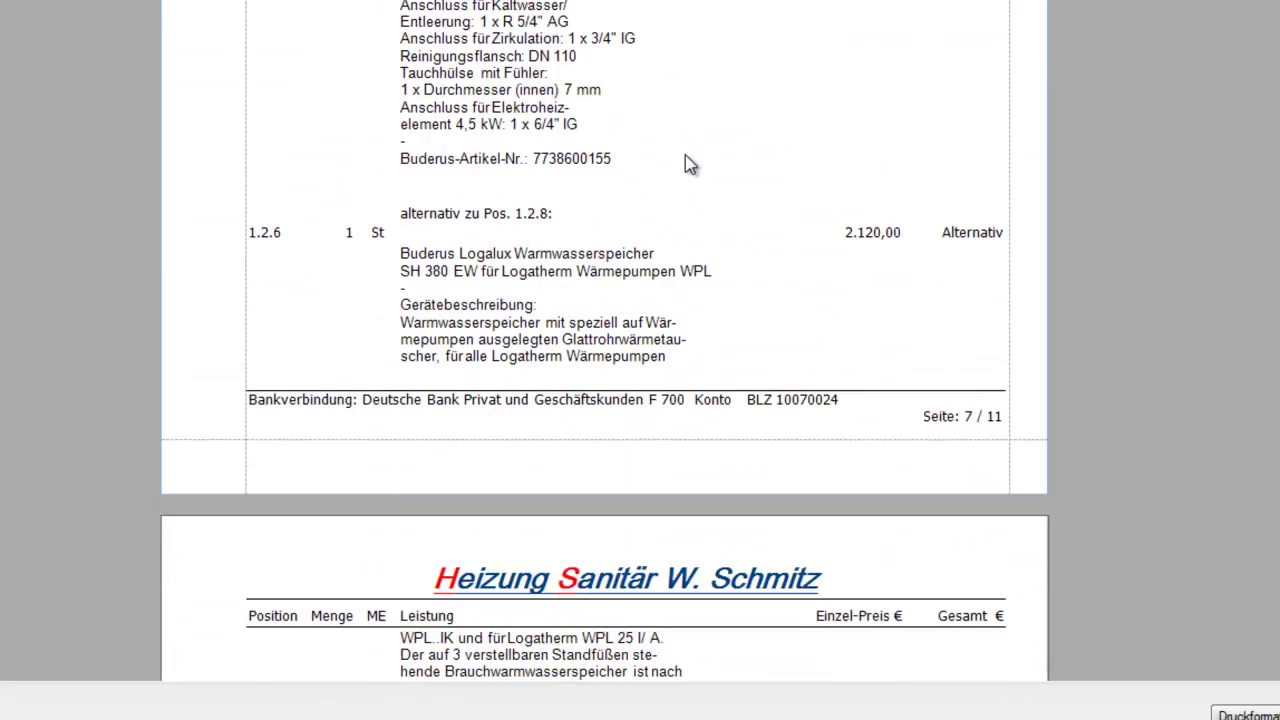
scroll(686, 157, "down", 10)
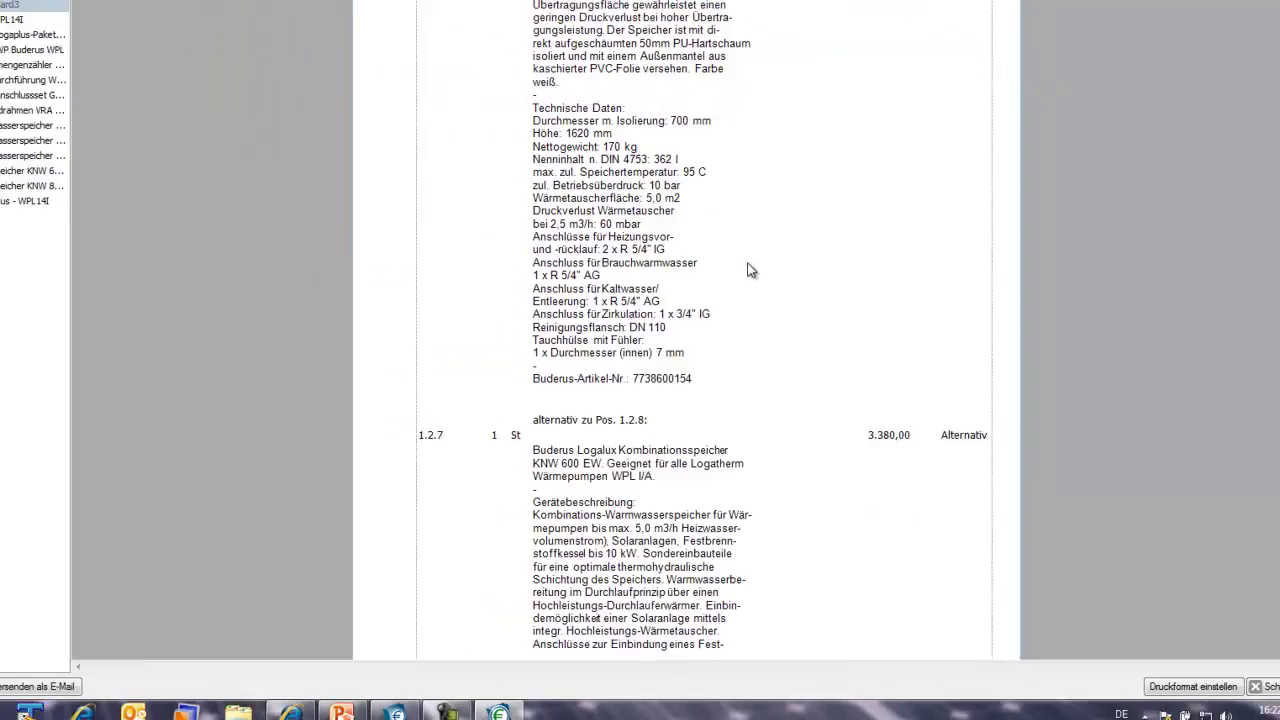
scroll(752, 270, "down", 10)
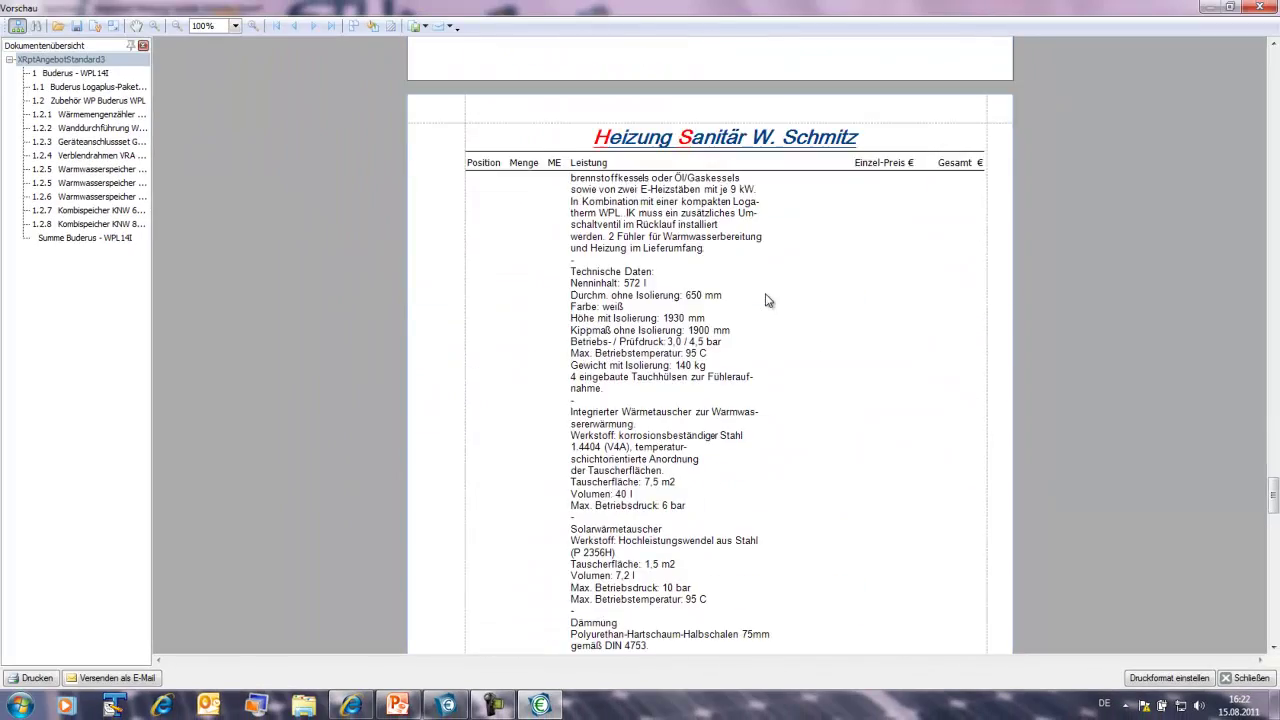
scroll(767, 300, "down", 12)
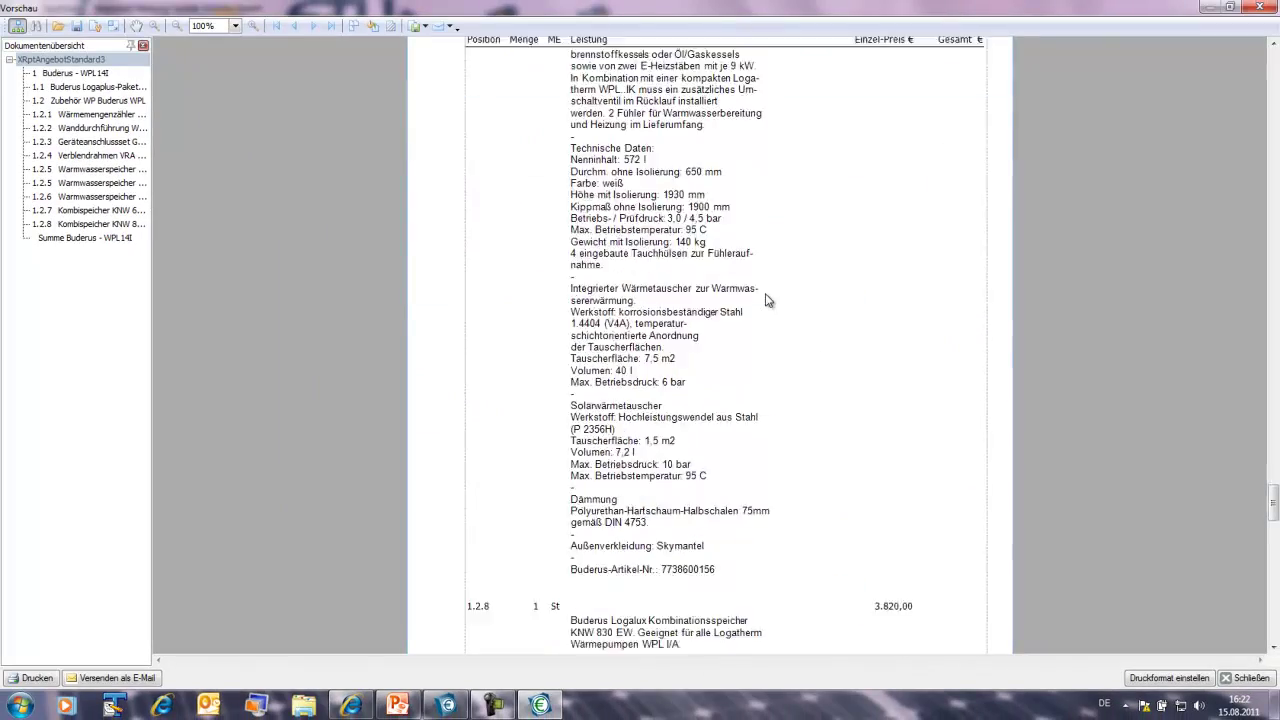
scroll(767, 300, "down", 10)
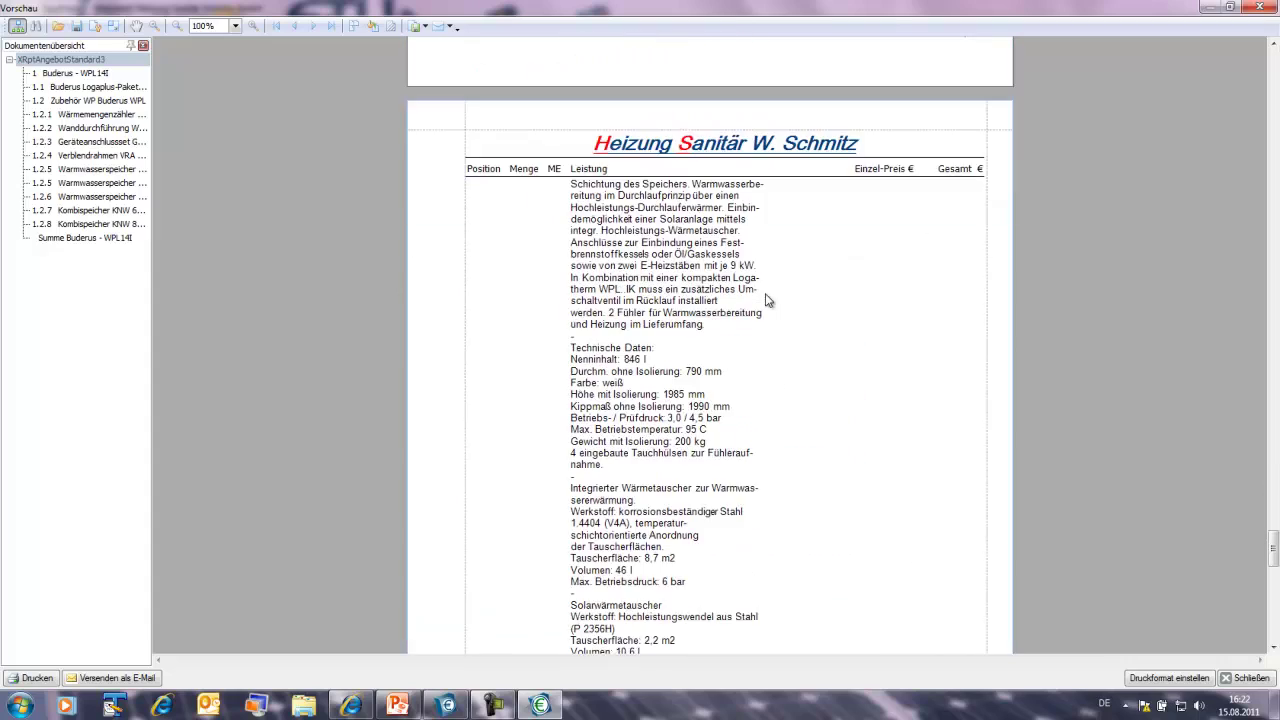